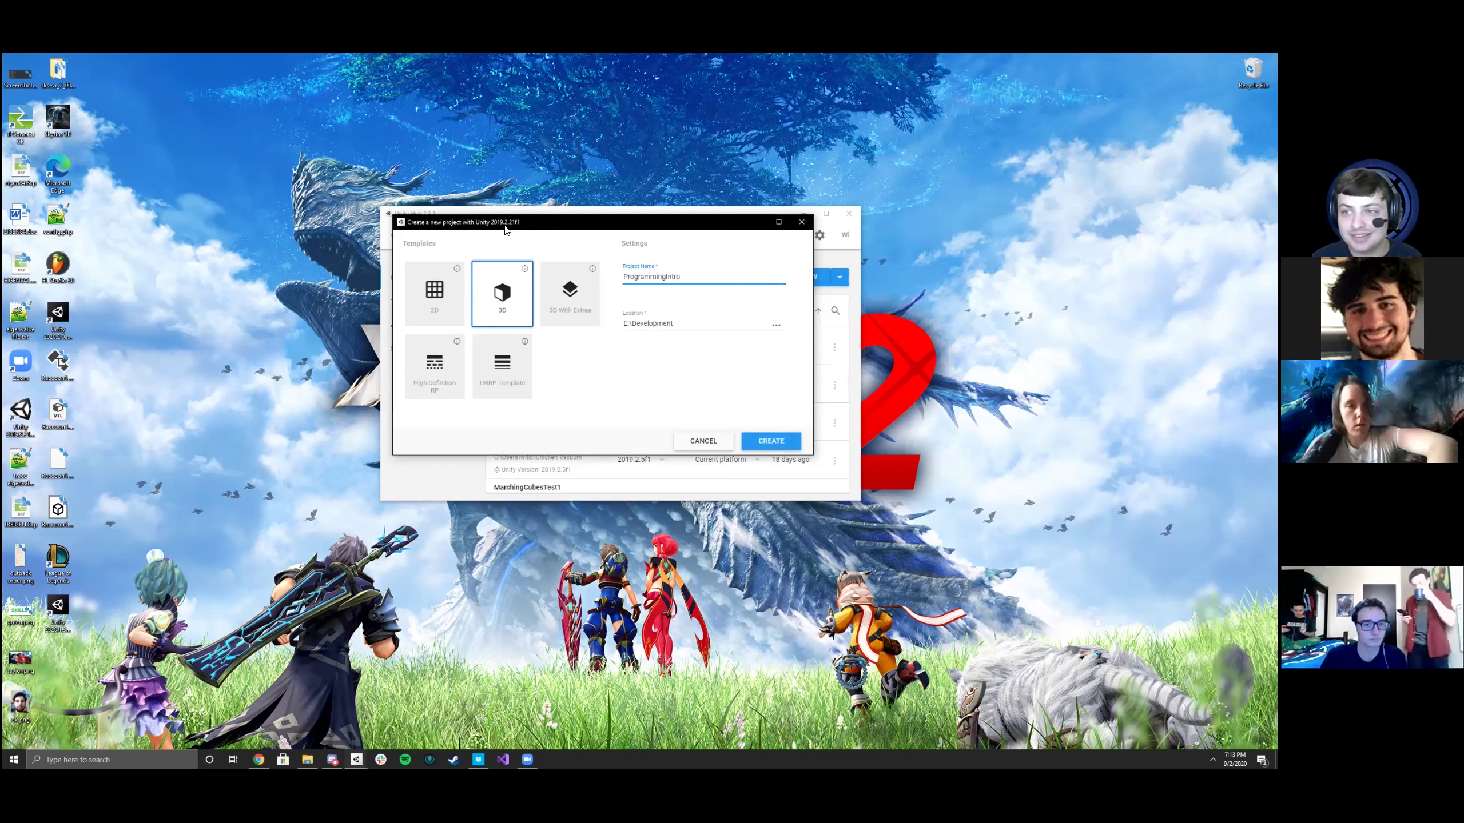
- Create the new 3D Unity project ProgrammingIntro in E:\Development
click(771, 440)
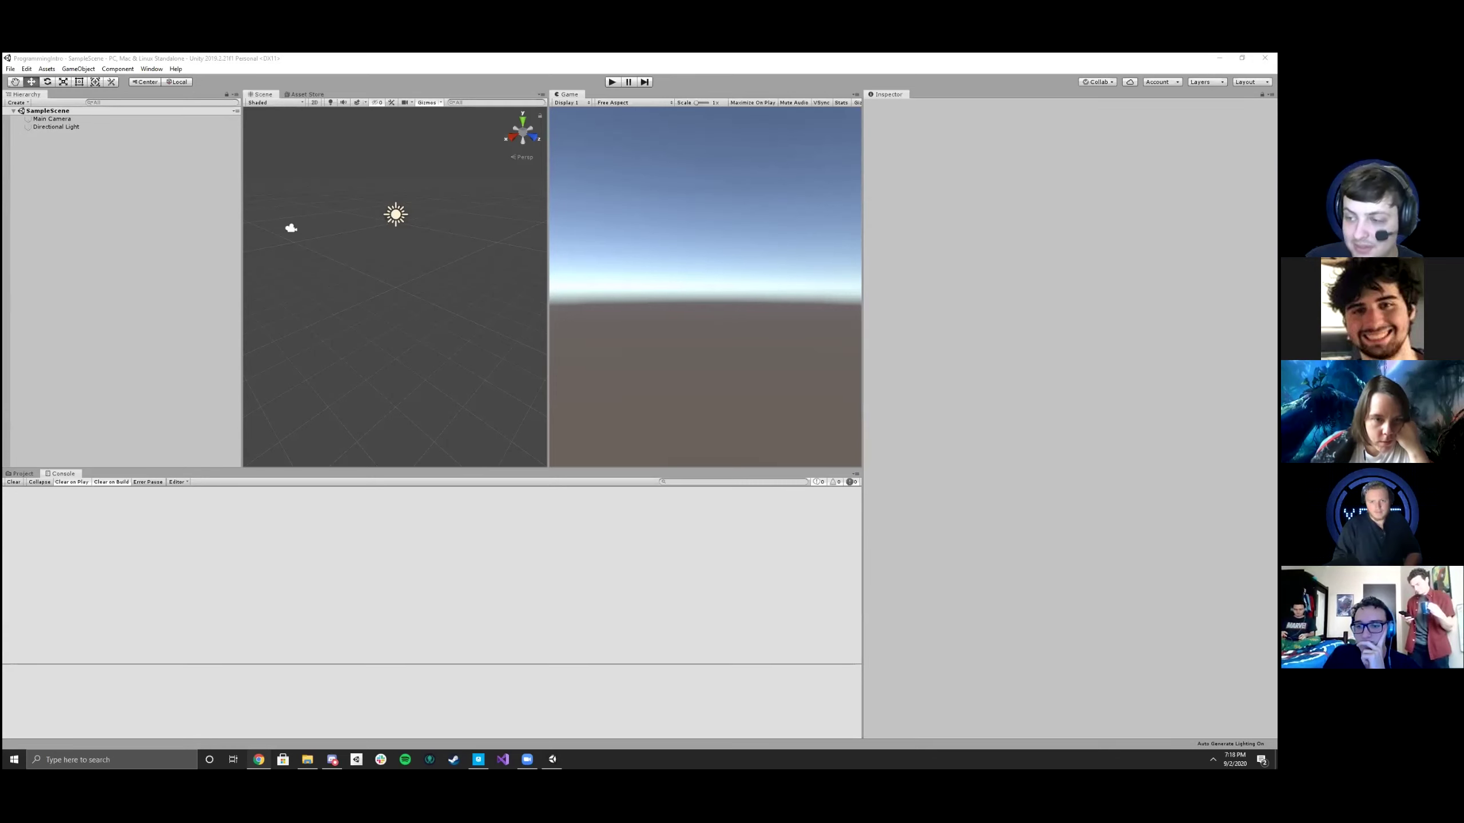
- Add a cube to the scene and rename it Floor
click(19, 107)
click(17, 103)
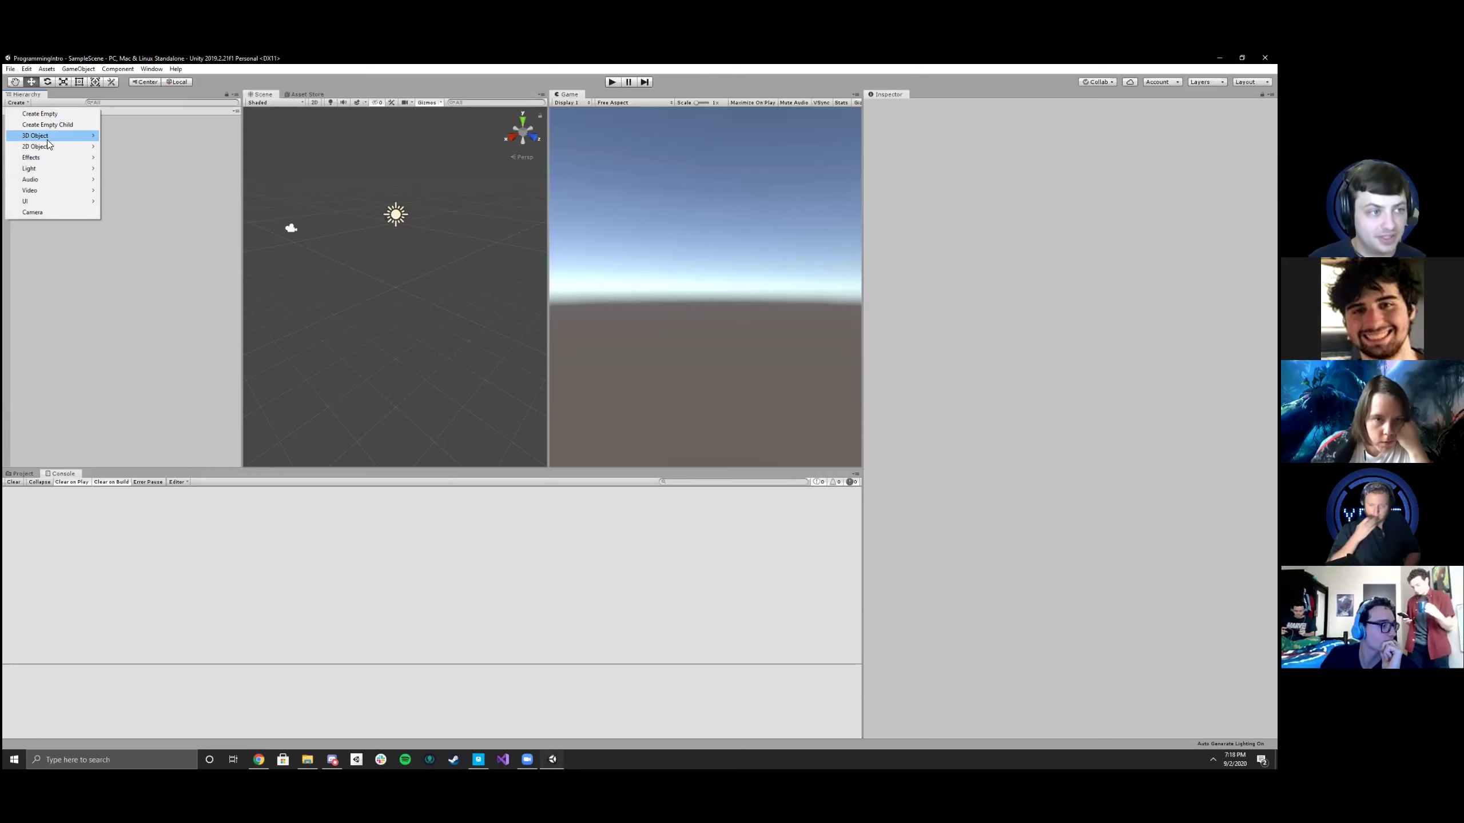
mouse_move(45, 138)
click(138, 137)
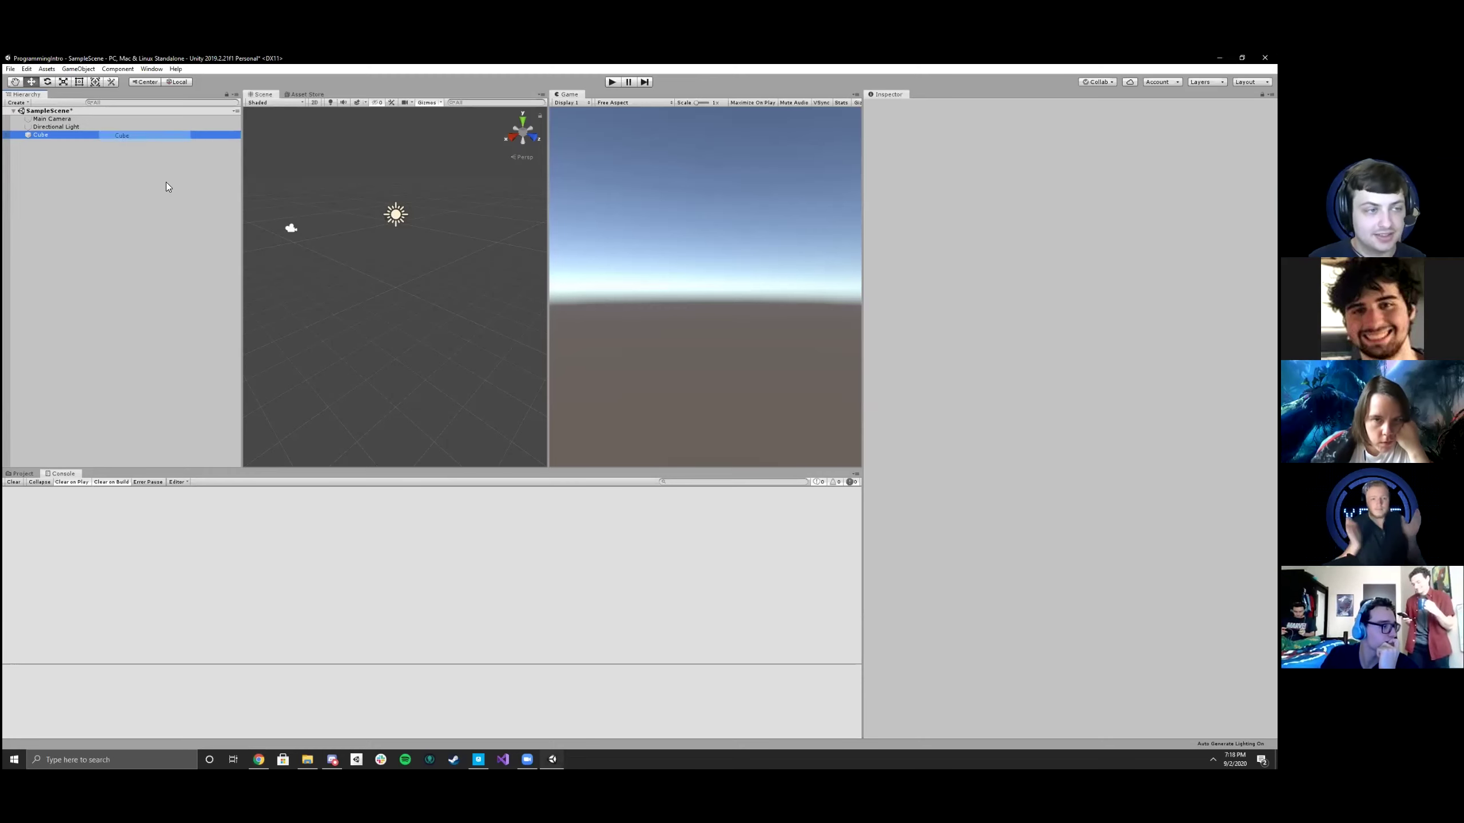
right_click(55, 135)
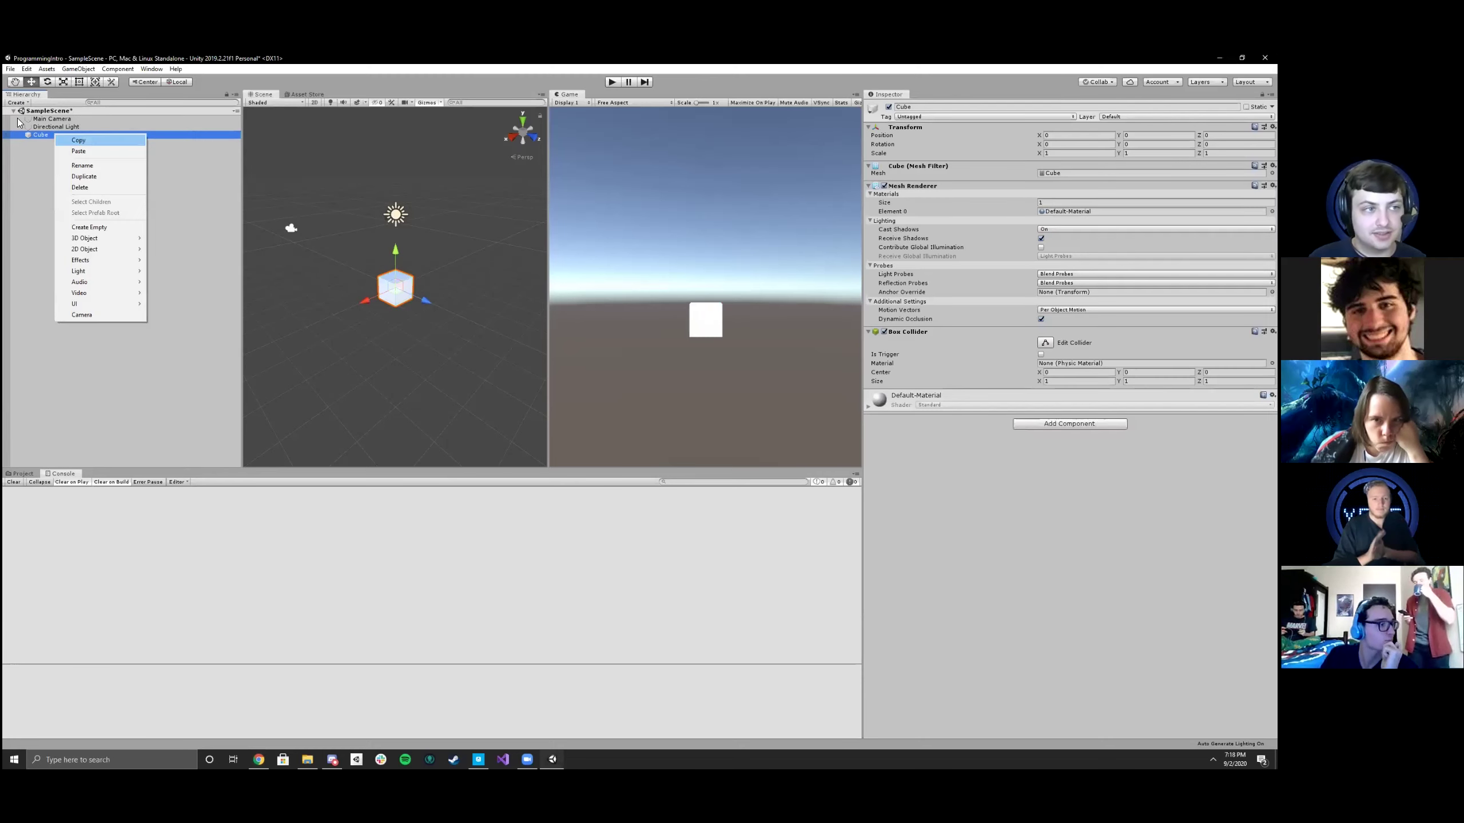
click(87, 165)
text(Floor)
key(Return)
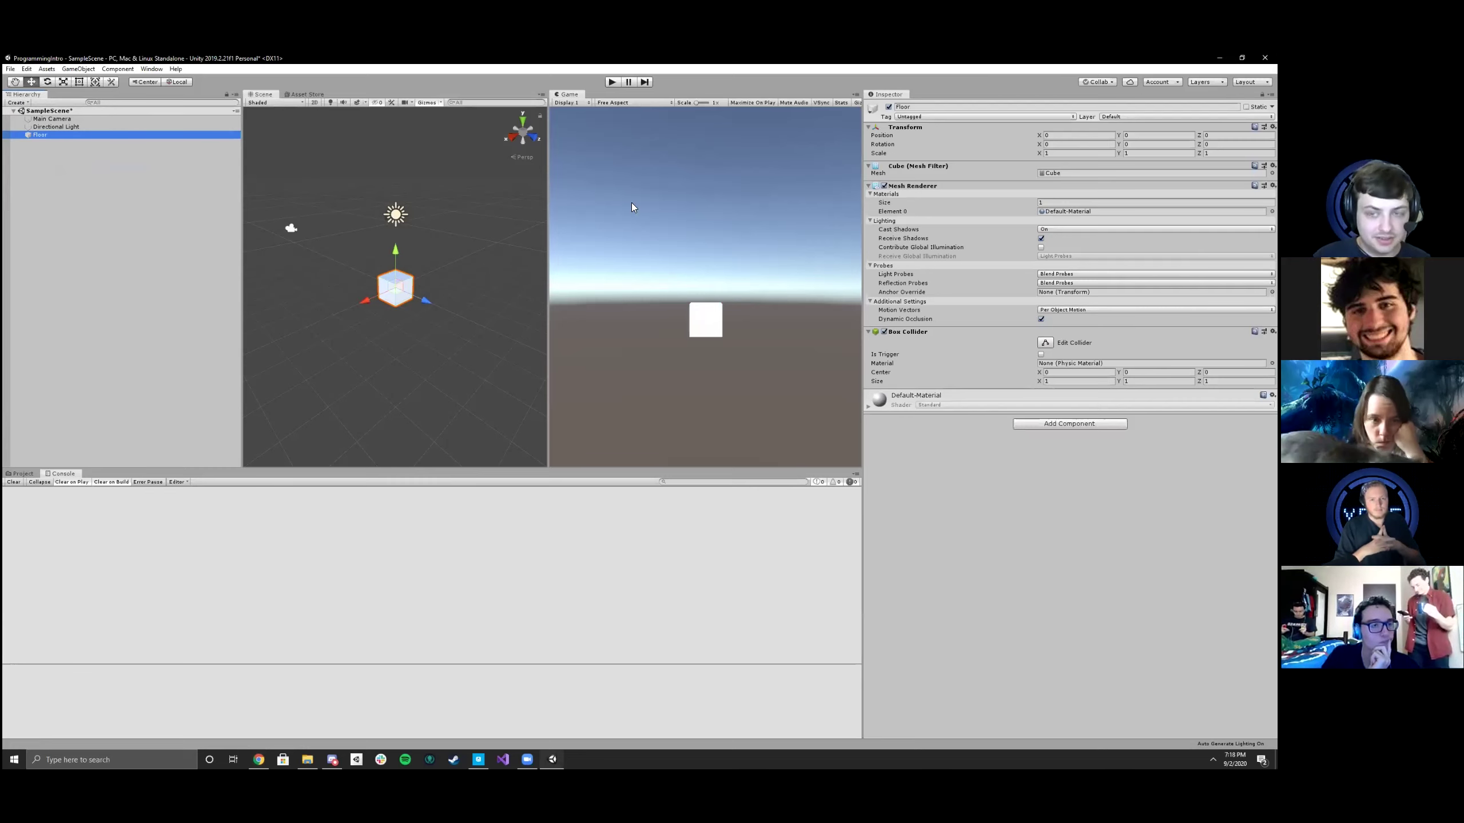
- Stretch the Floor cube into a wide slab, scaled to about 13.9 on X and 15.6 on Z
key(e)
key(r)
drag(425, 302, 754, 423)
drag(371, 301, 23, 448)
scroll(345, 222, down, 5)
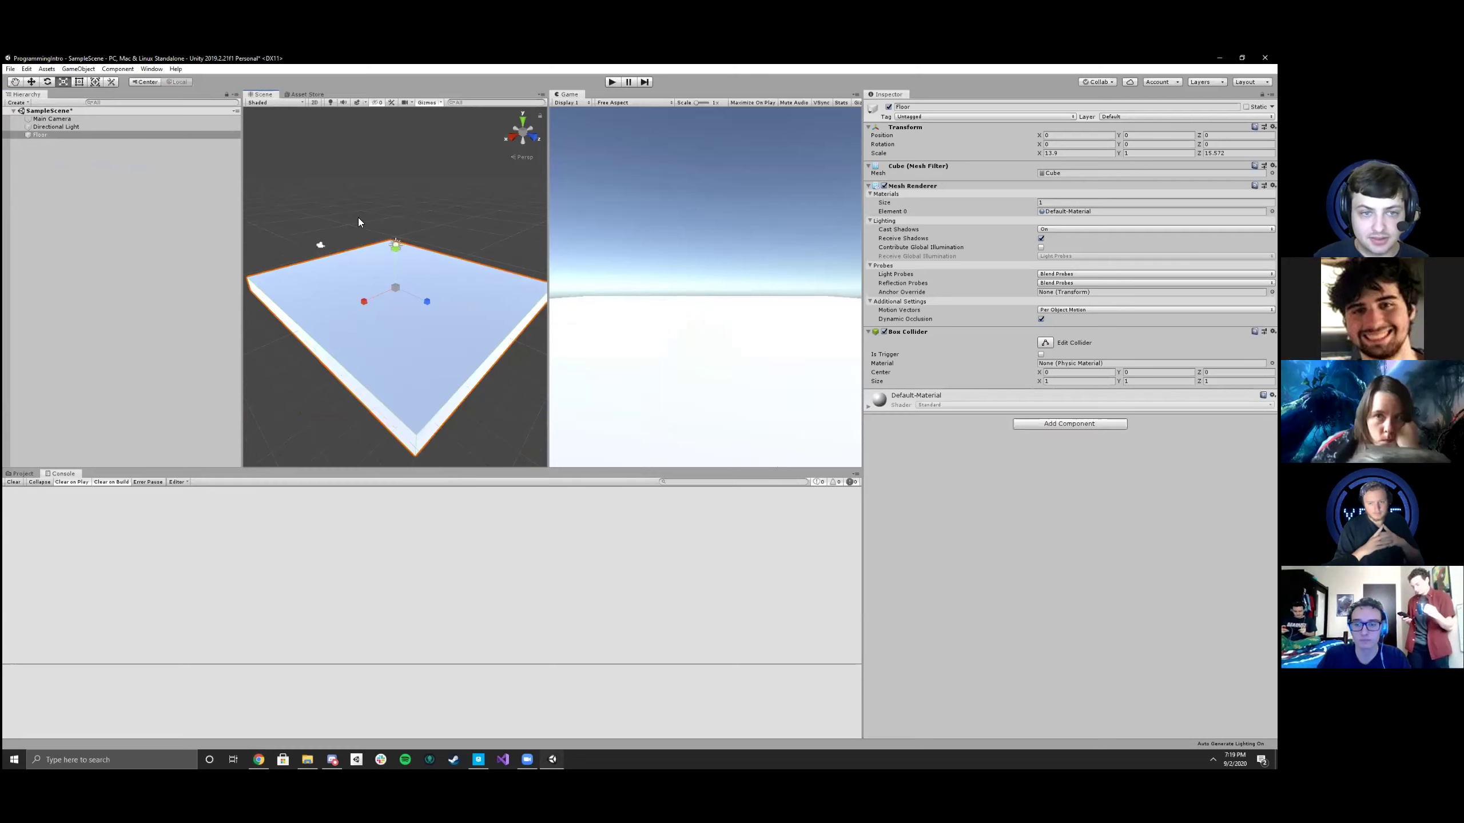
click(46, 201)
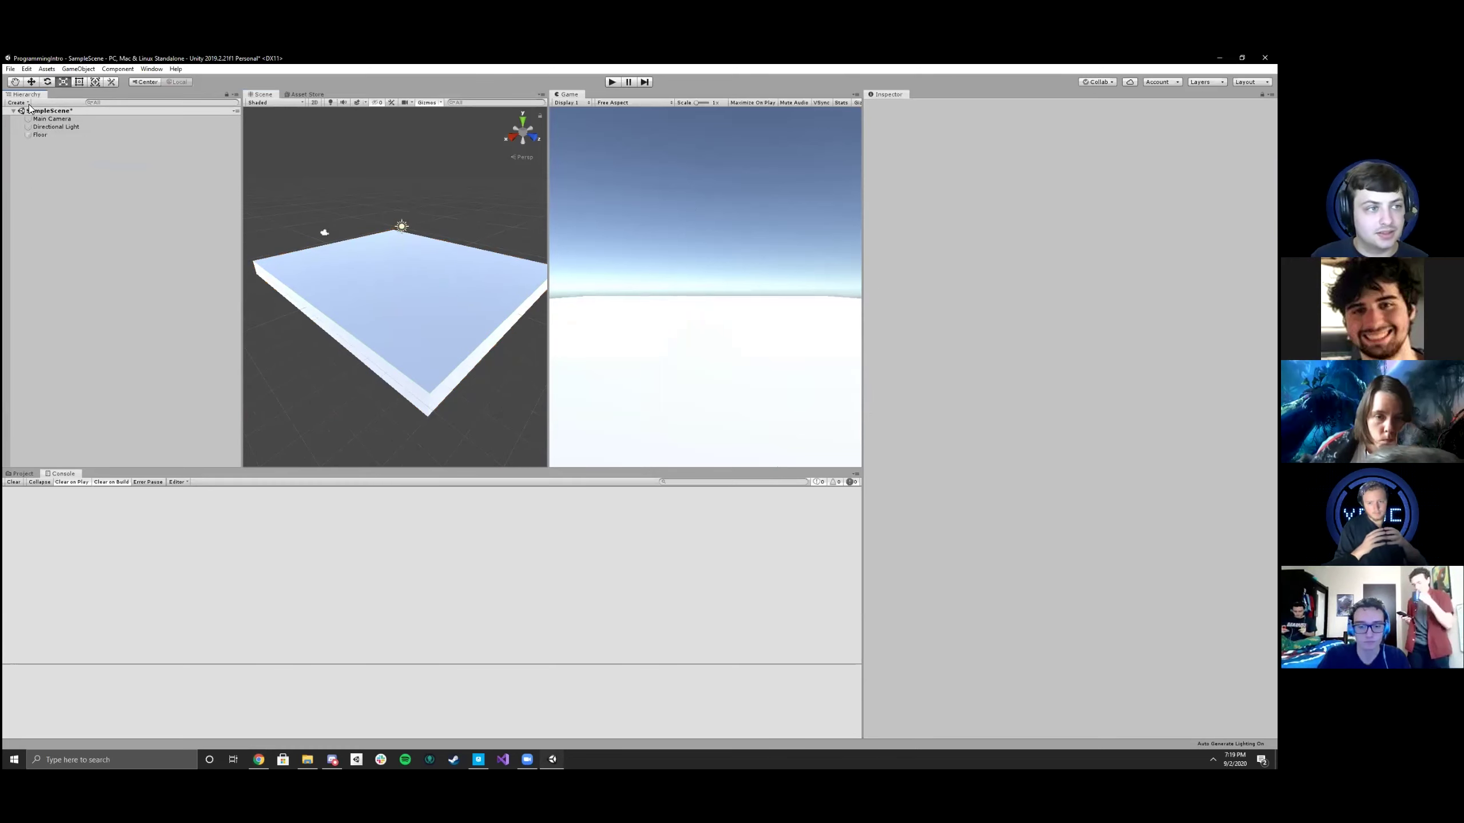
- Add a second cube to the scene and rename it Player
click(17, 102)
mouse_move(72, 143)
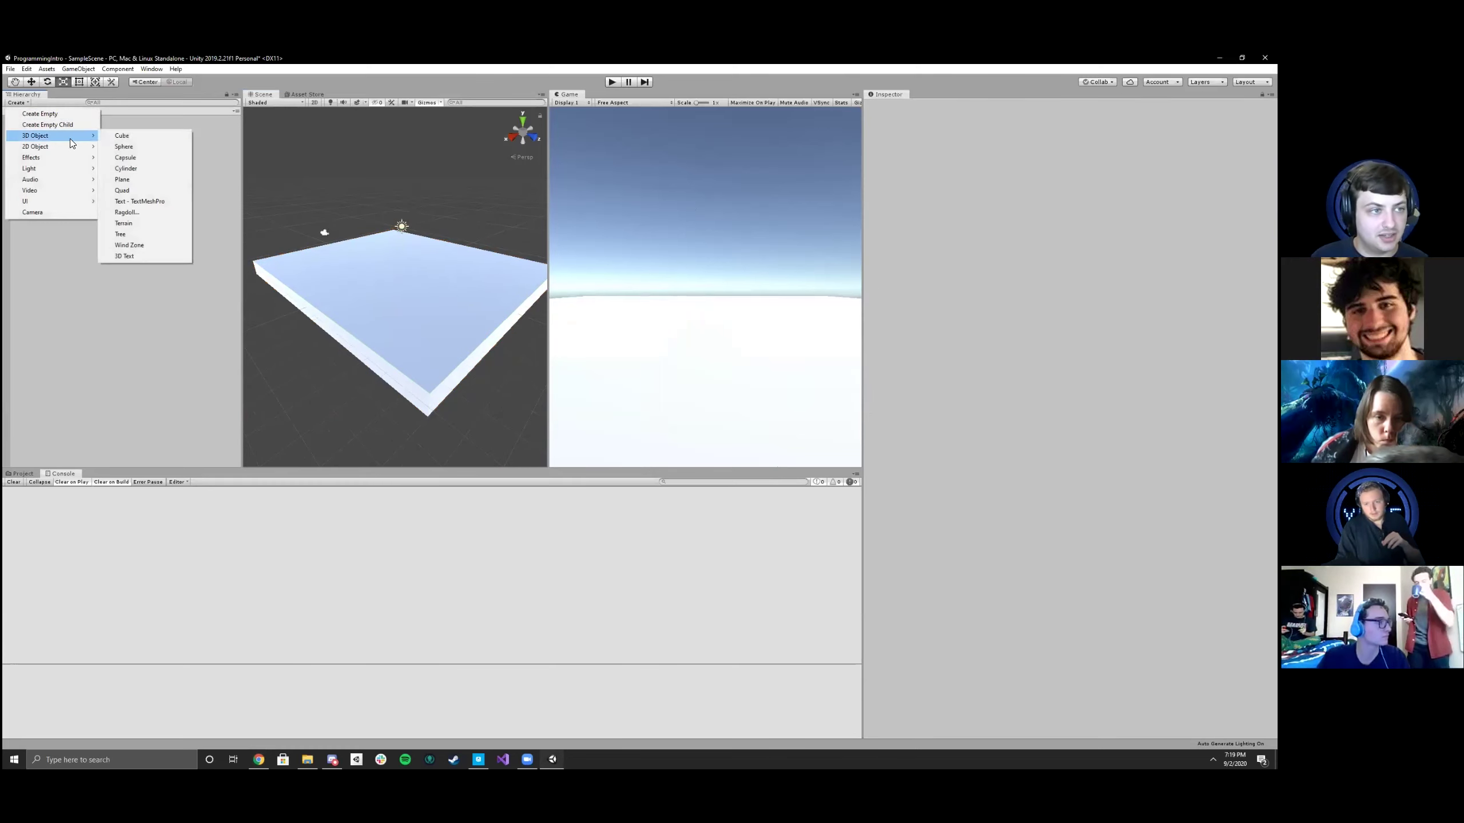
click(145, 137)
right_click(34, 141)
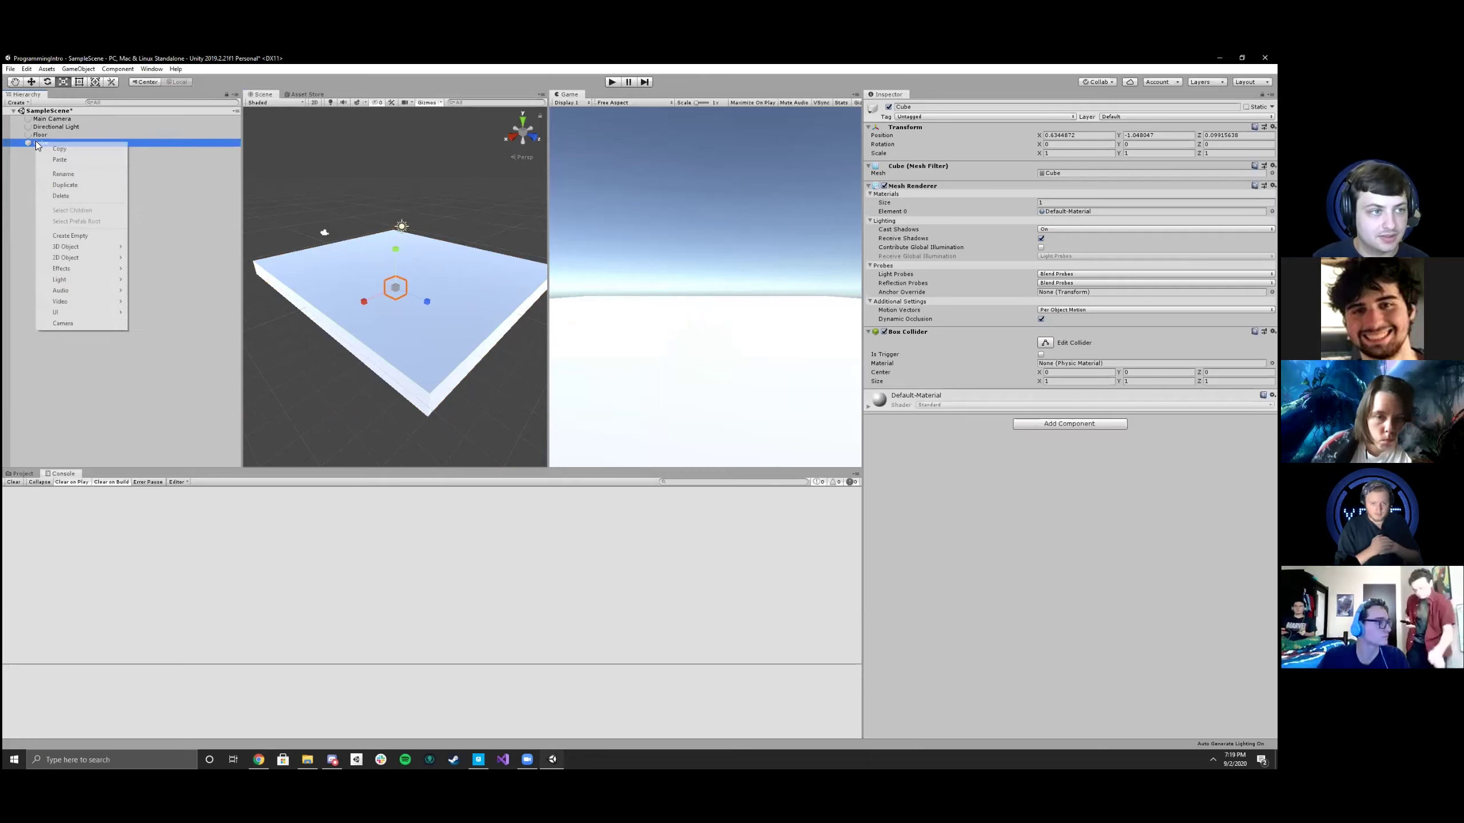
click(78, 172)
text(Player)
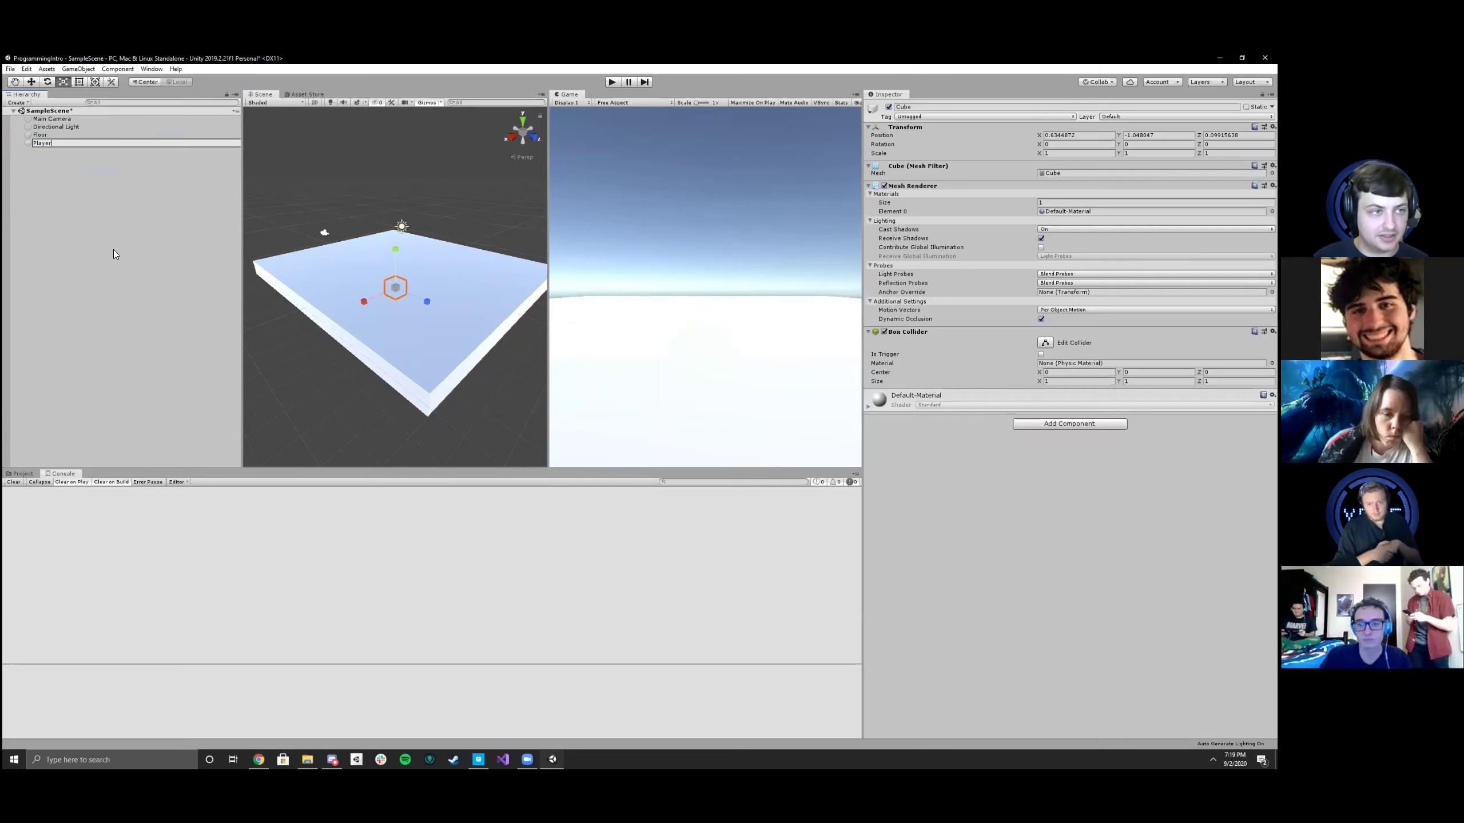
click(113, 250)
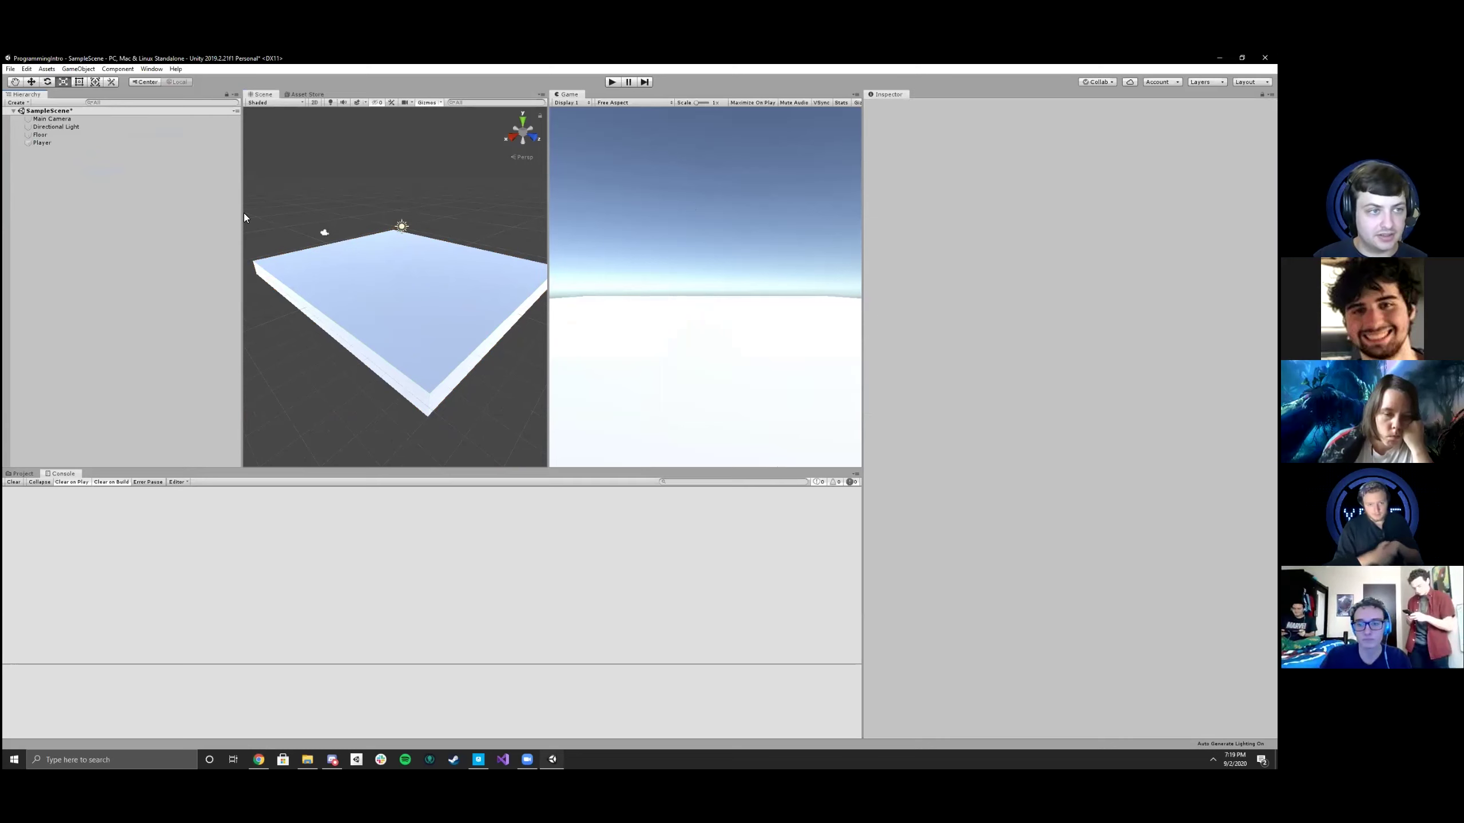
- Move the Player cube straight up so that it sits above the Floor slab
click(62, 141)
key(w)
drag(393, 250, 382, 219)
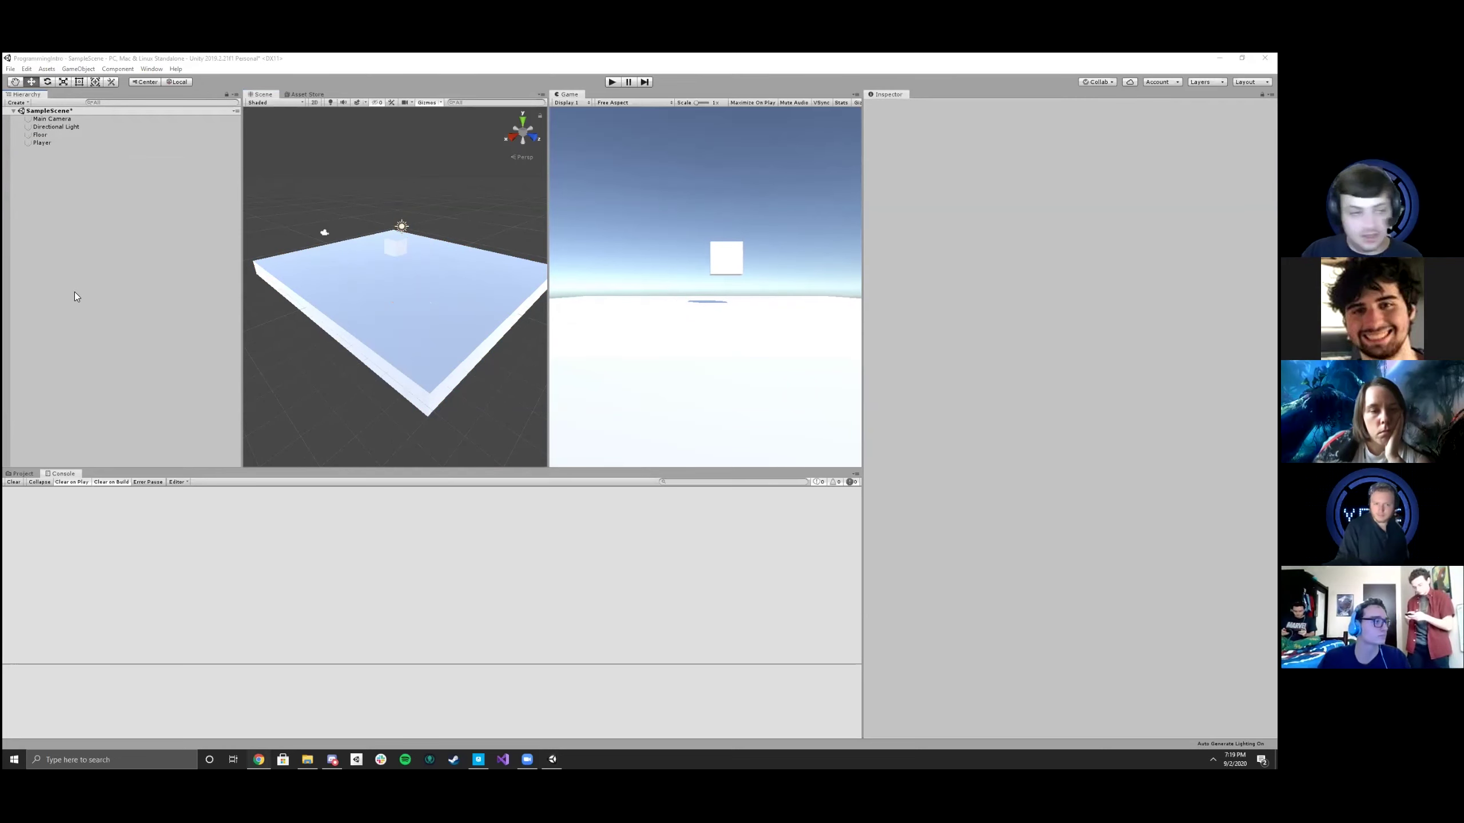
- Add a new script component named PlayerMovement to the Player object and open the script for editing
click(44, 143)
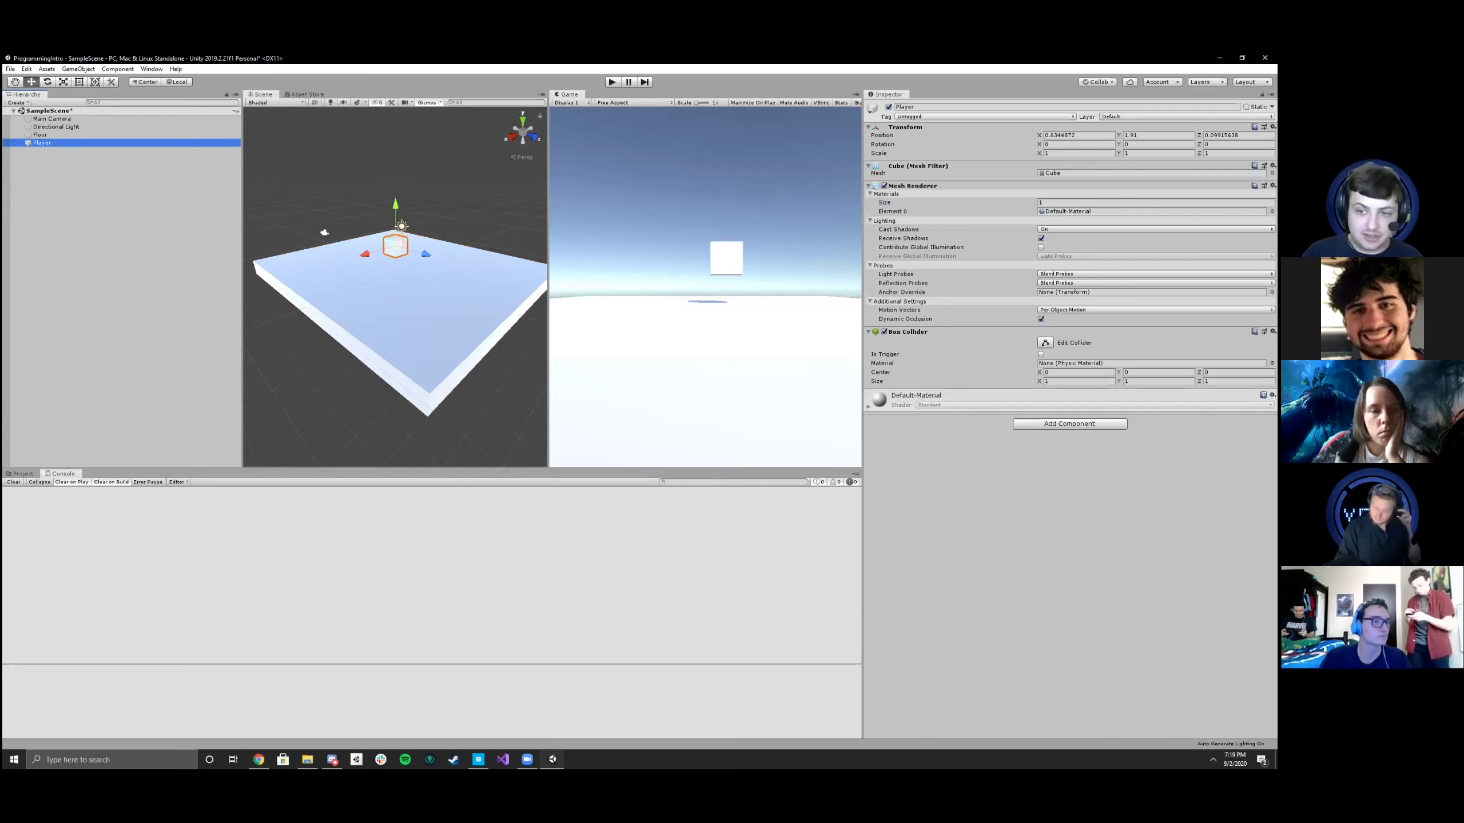
click(1081, 425)
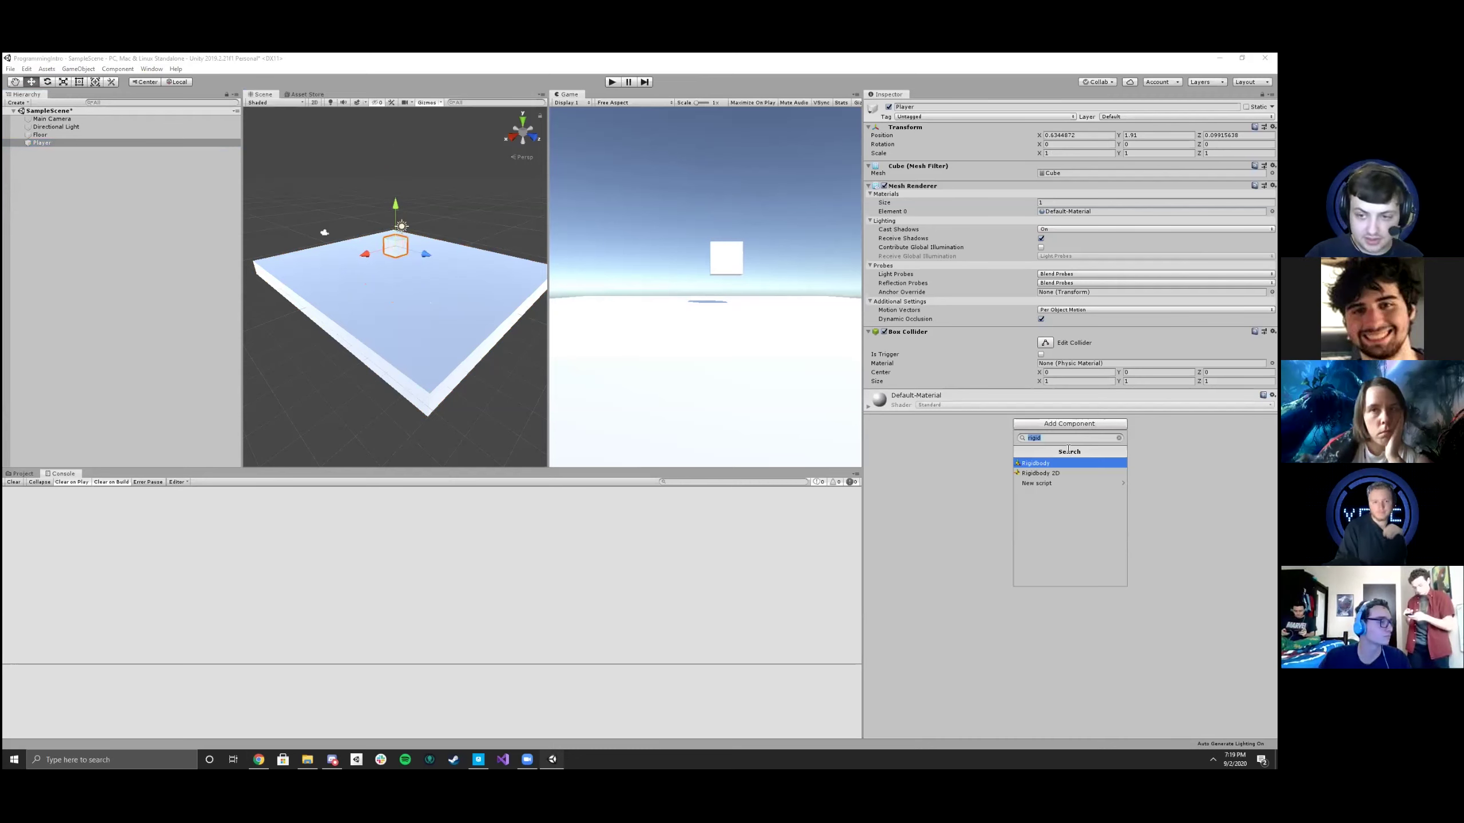
click(1038, 482)
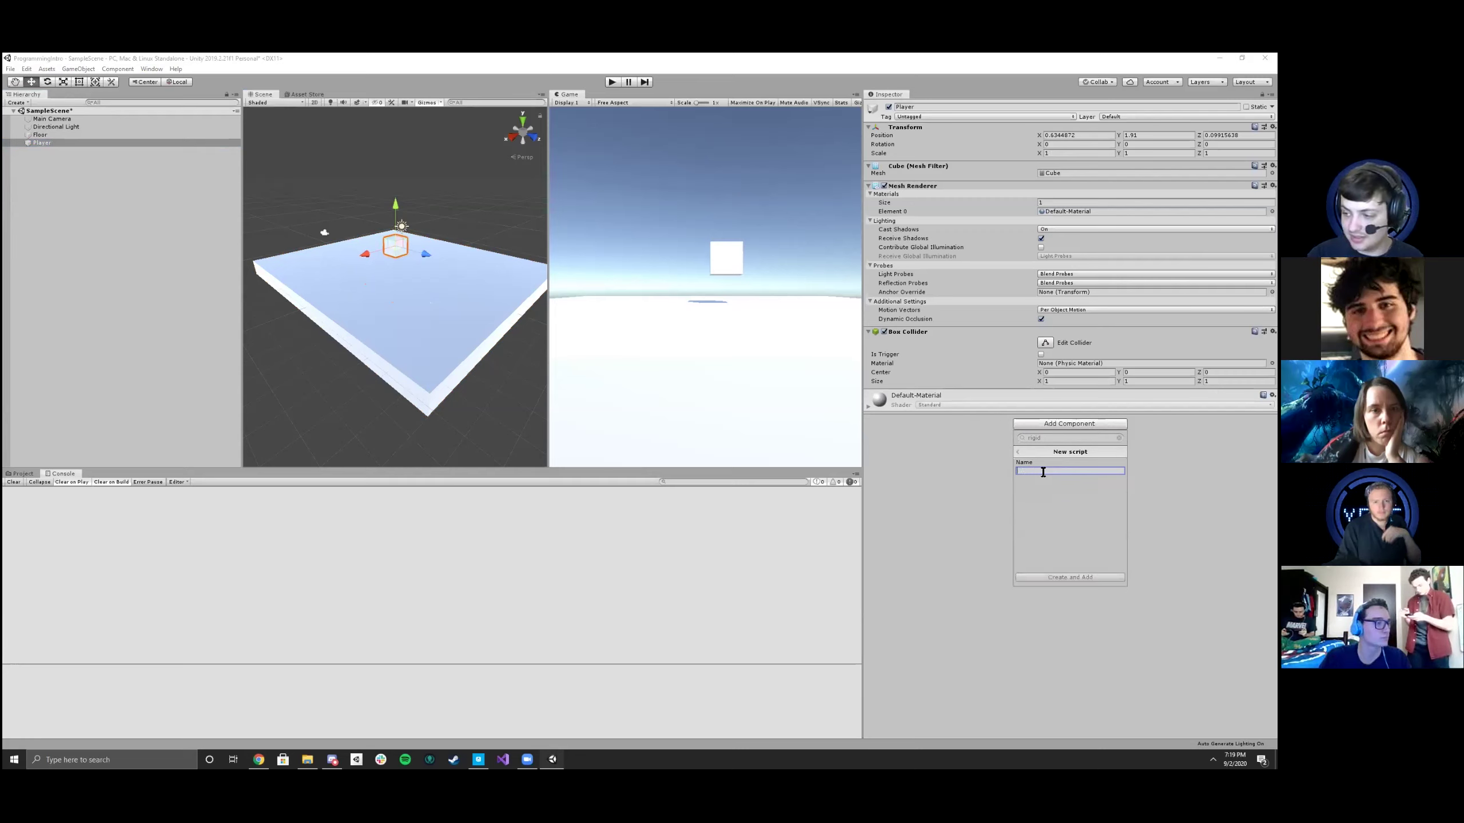
text(PlayerMovement)
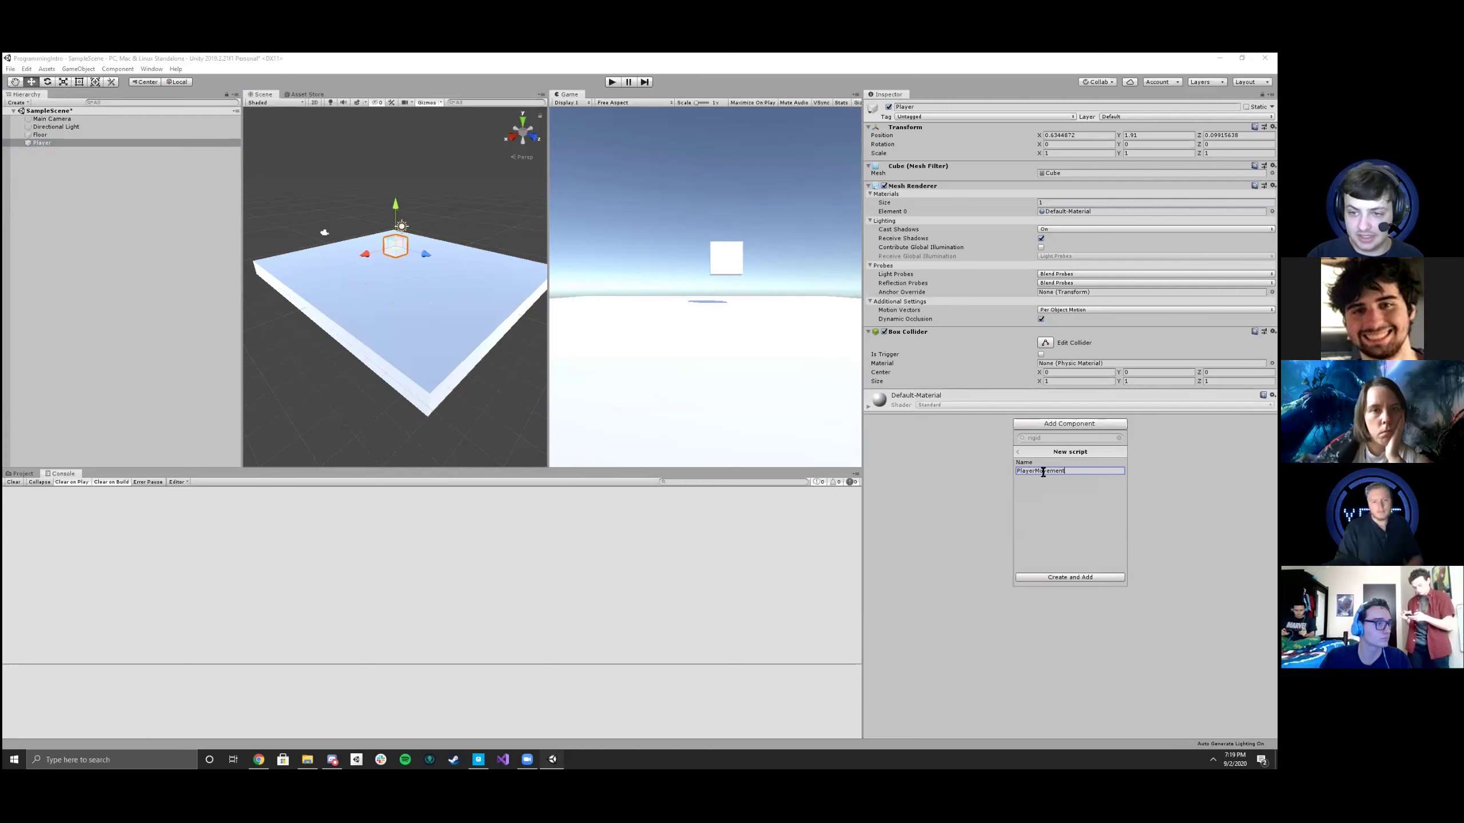
key(Return)
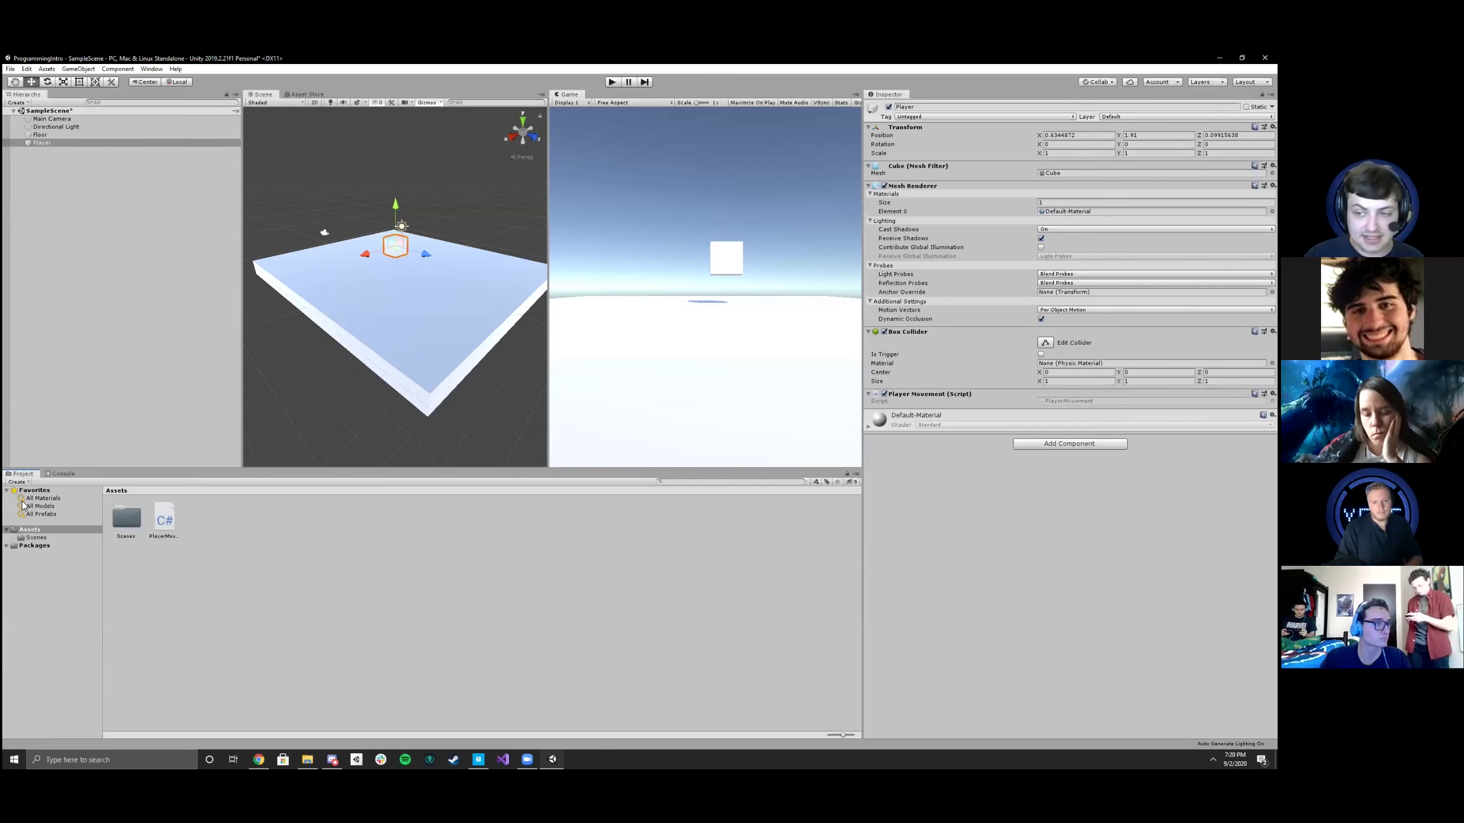
double_click(162, 522)
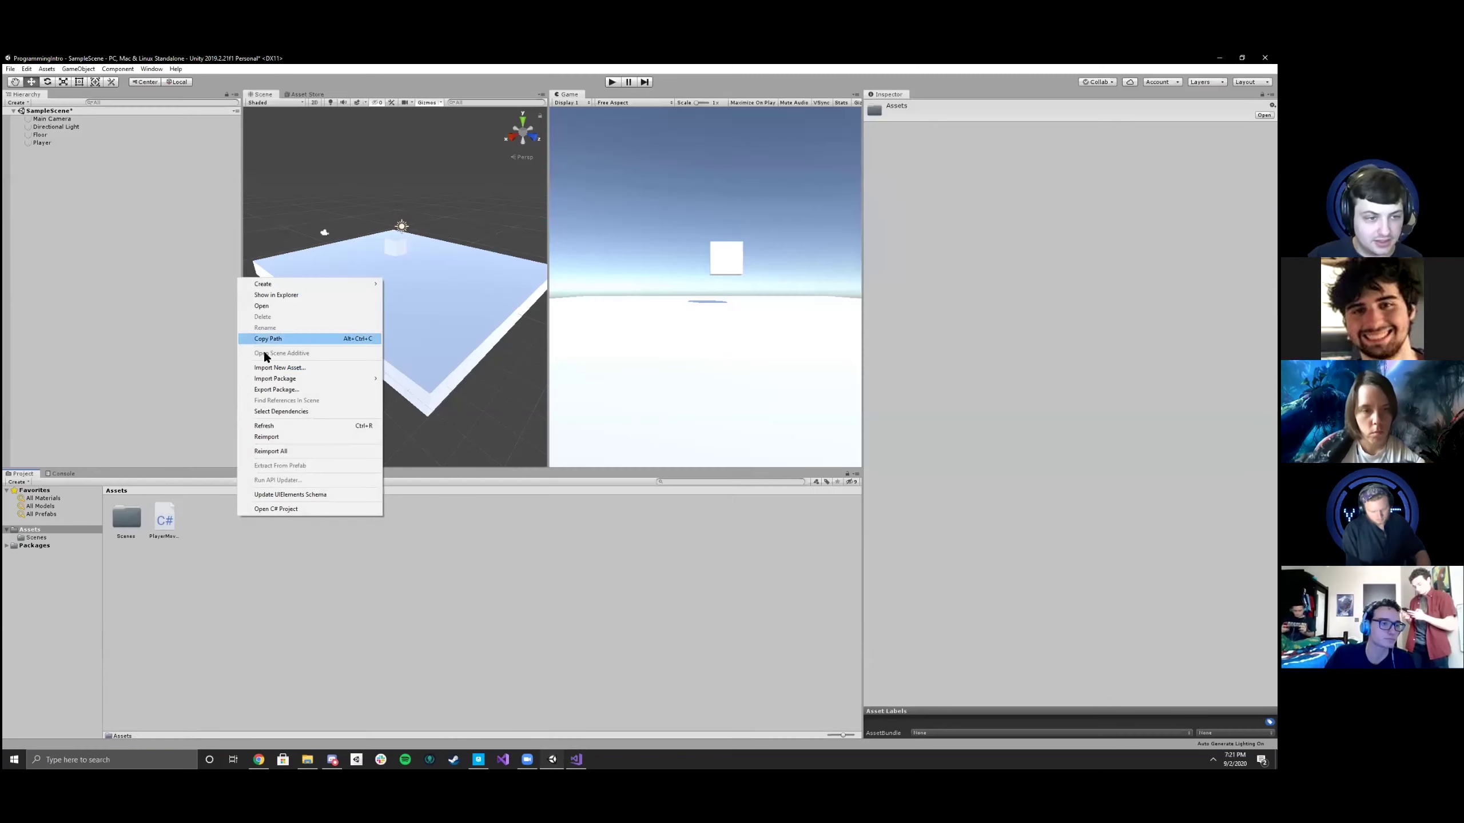
- Create a Scripts folder in Assets and move the PlayerMovement script into it
mouse_move(265, 285)
click(409, 285)
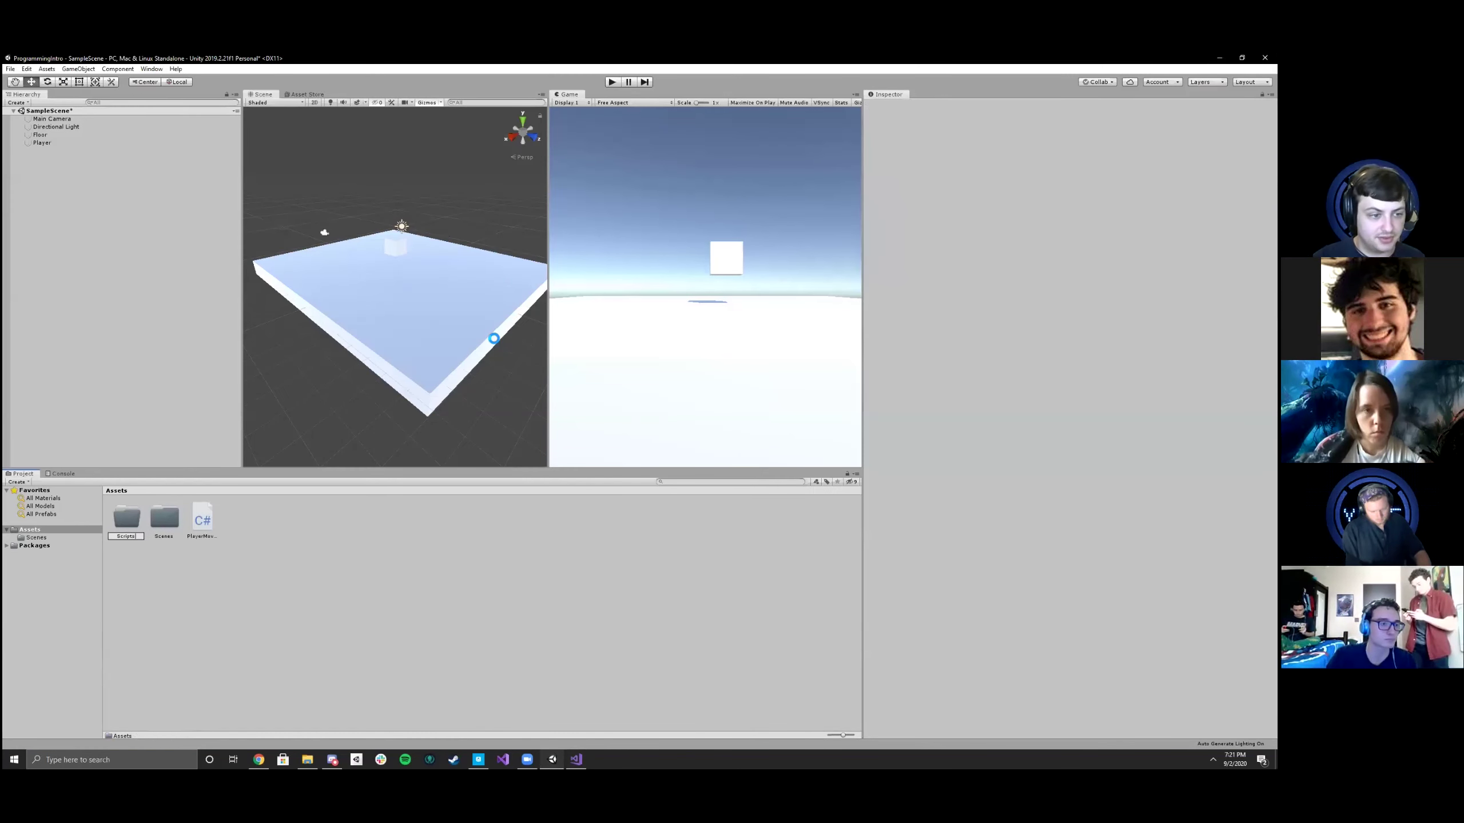
key(Return)
drag(202, 522, 165, 520)
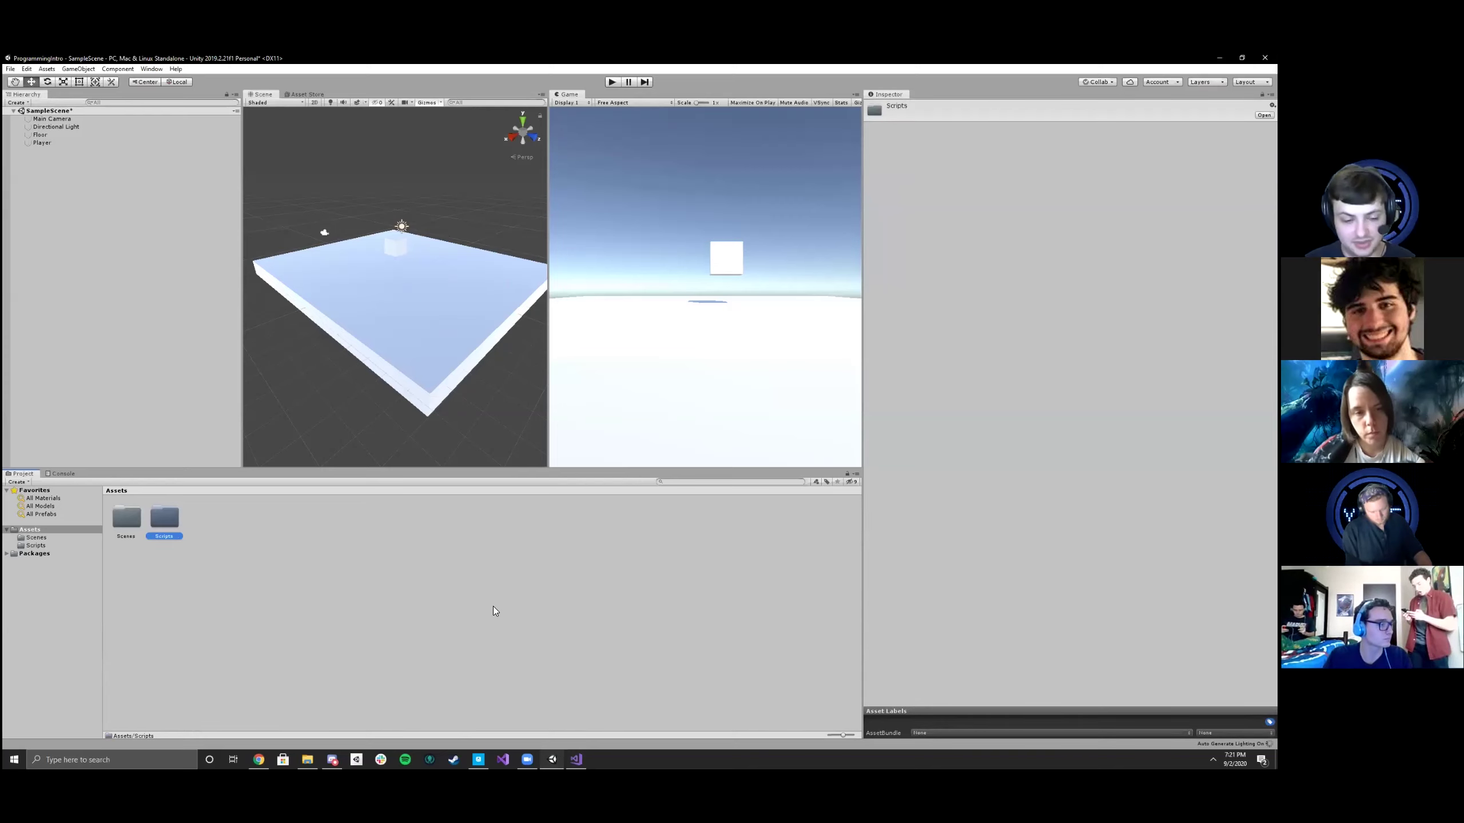
- Close the empty Visual Studio window and reopen the PlayerMovement script from the Scripts folder
click(577, 759)
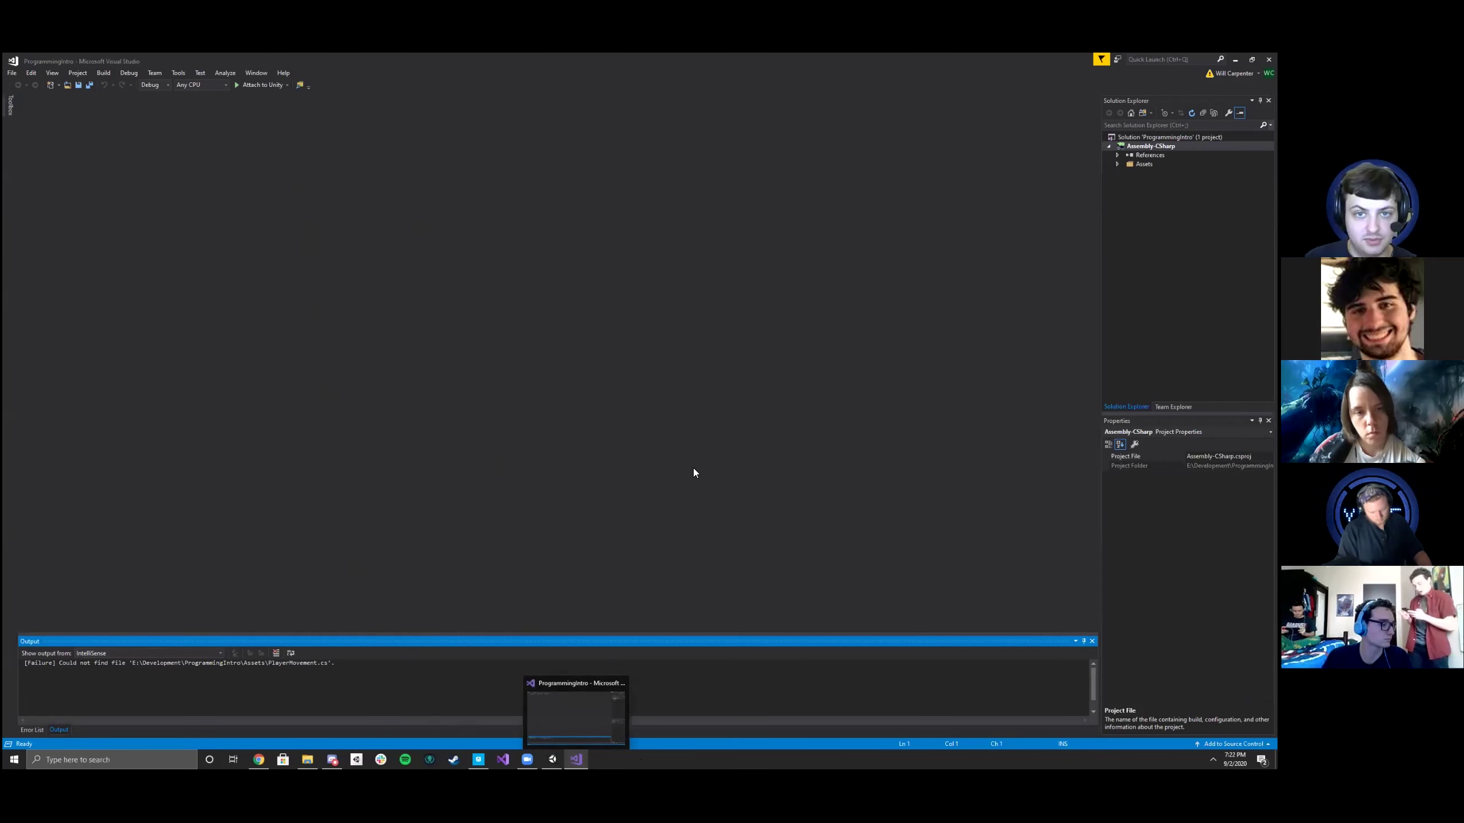
key(super+Down)
click(803, 138)
click(172, 522)
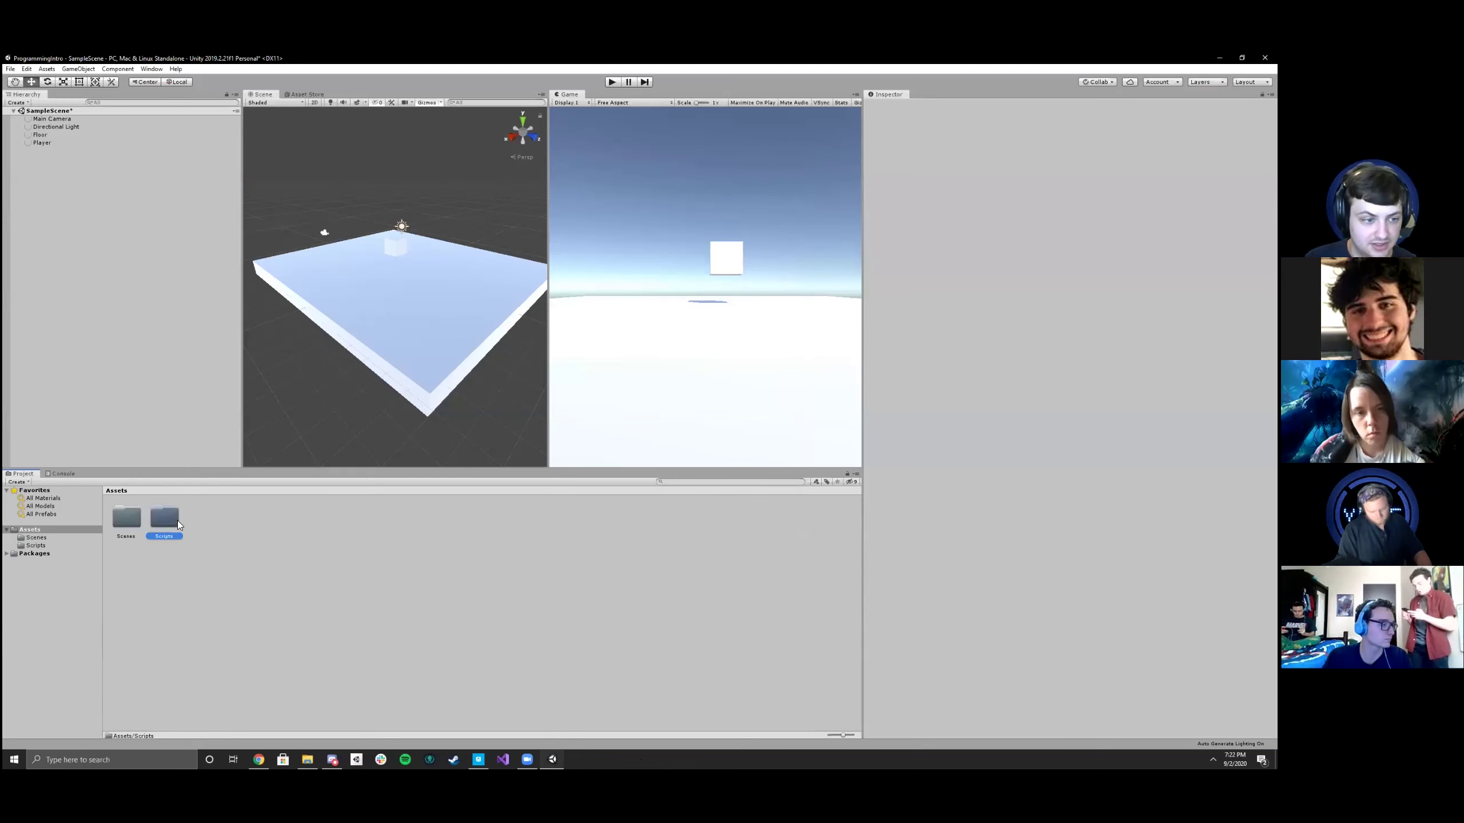
double_click(178, 525)
double_click(128, 519)
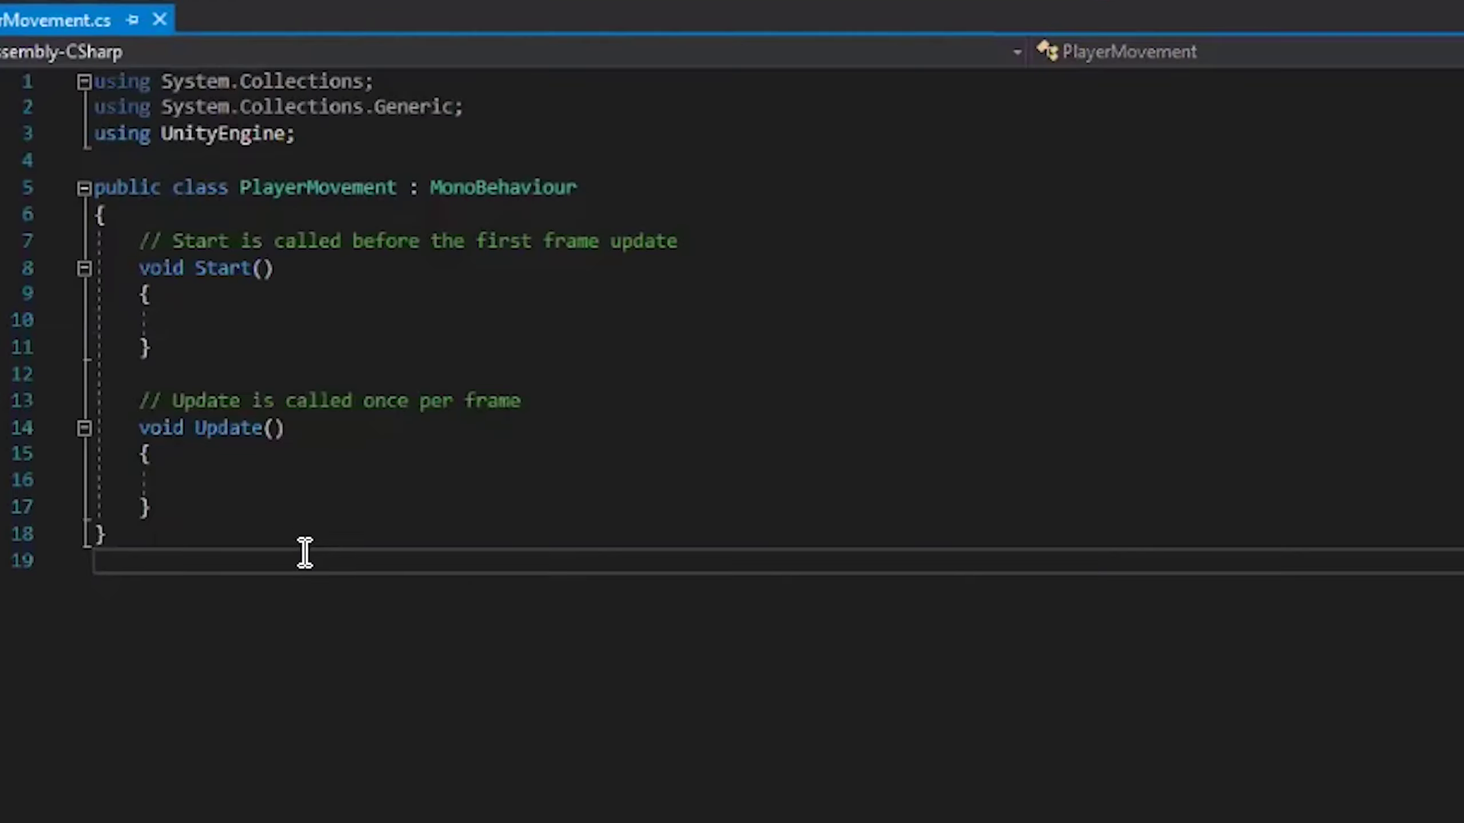
- Look over the full default code of the PlayerMovement script, highlighting it from end to start
click(104, 273)
drag(209, 542, 82, 80)
click(596, 401)
key(ctrl+End)
drag(252, 542, 44, 57)
click(422, 431)
click(369, 583)
drag(369, 584, 86, 75)
click(892, 569)
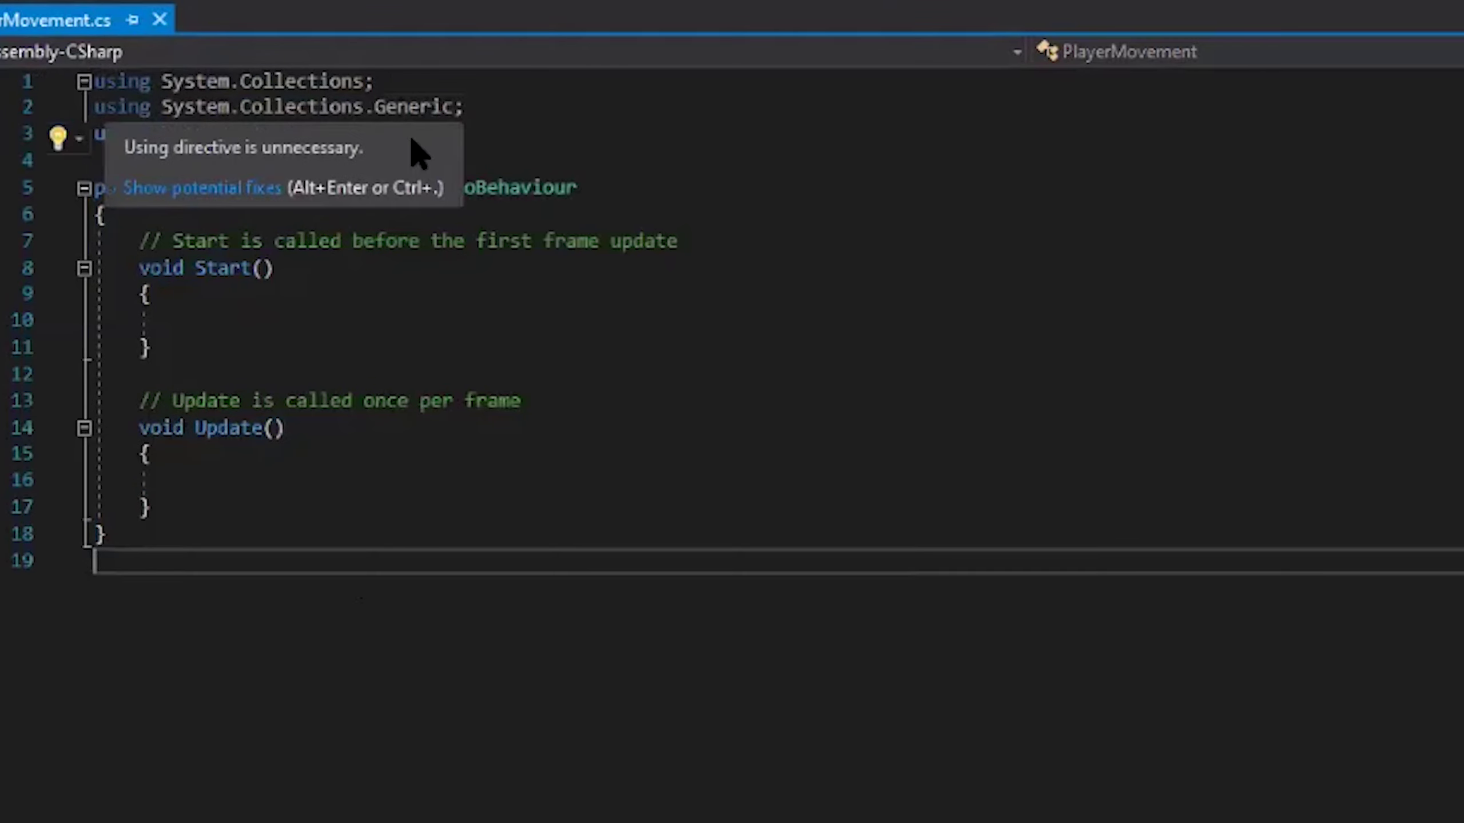
- Examine the using directives for System.Collections, System.Collections.Generic and UnityEngine at the start of the script
drag(490, 134, 95, 81)
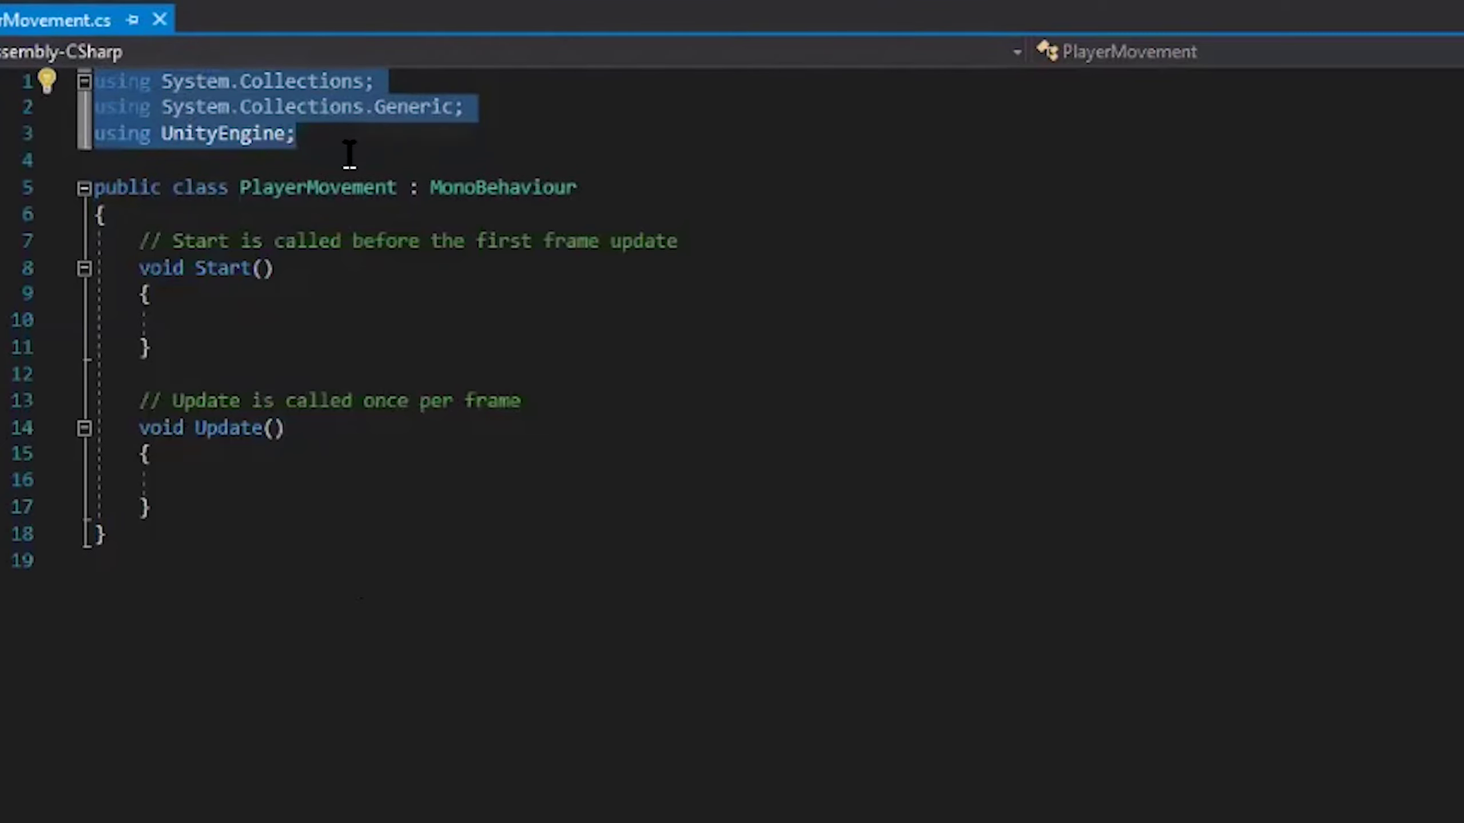
click(513, 161)
click(382, 132)
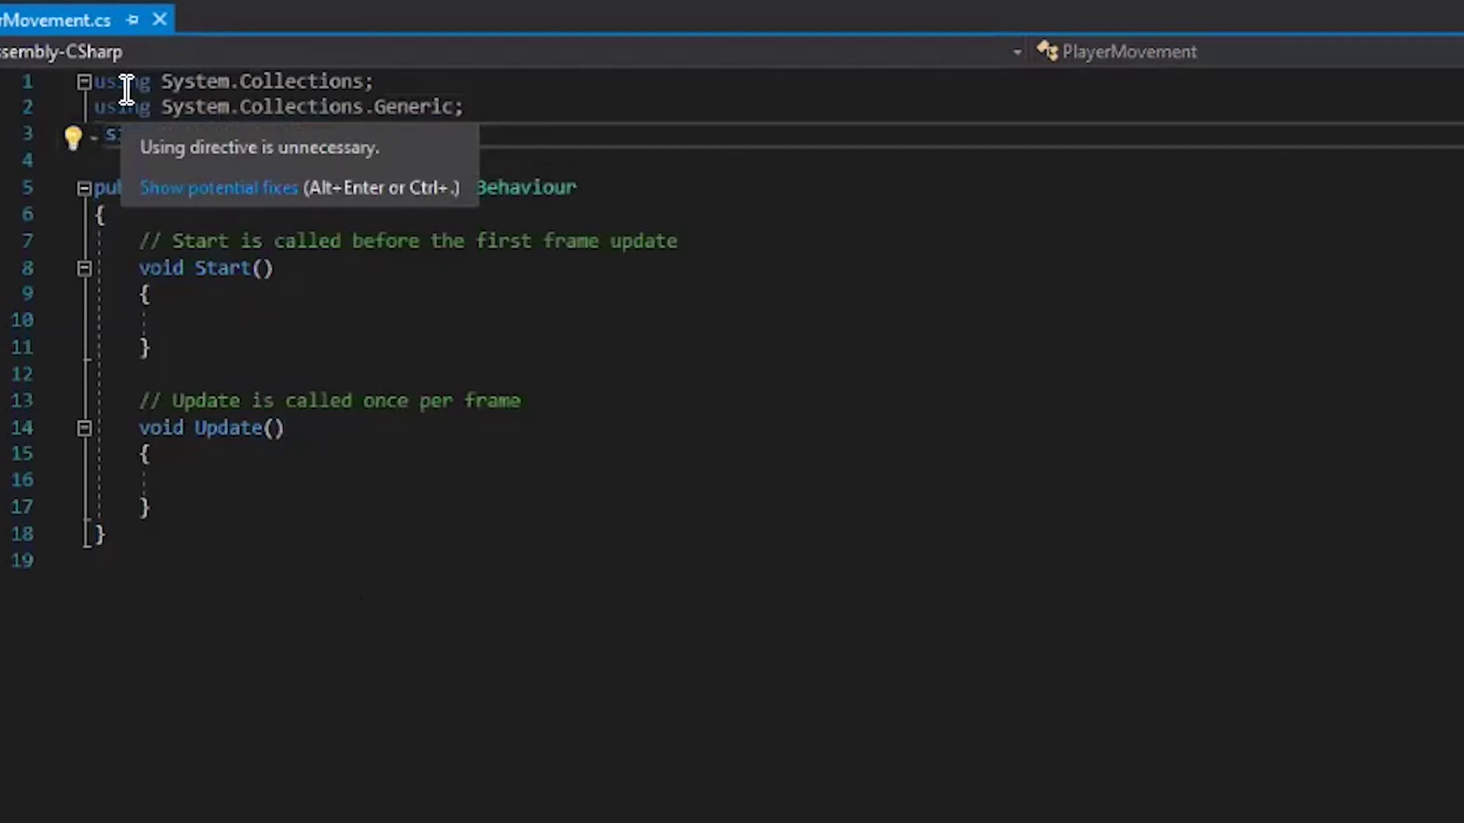
mouse_move(147, 87)
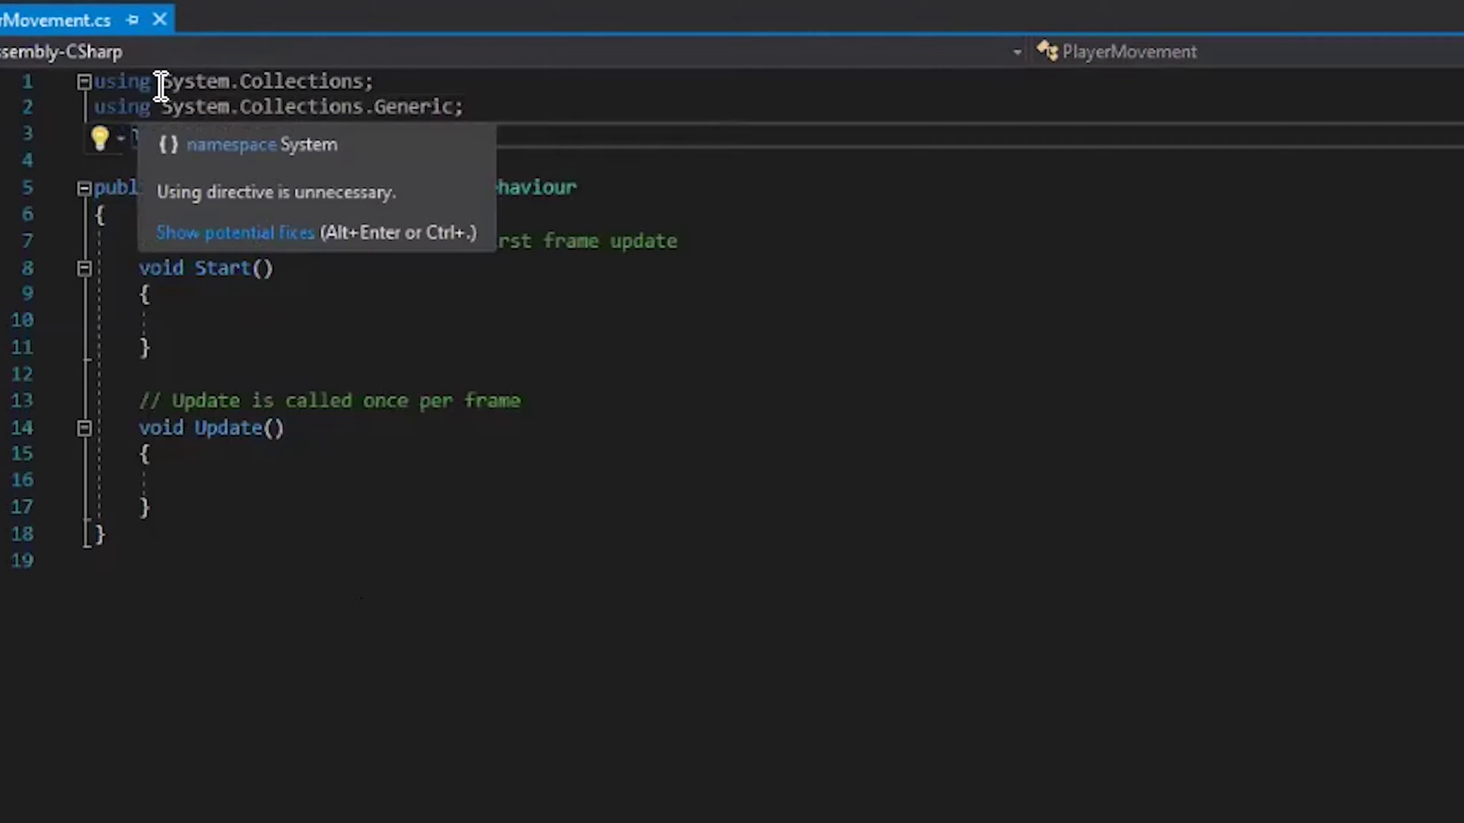
click(369, 81)
drag(446, 106, 163, 108)
double_click(188, 134)
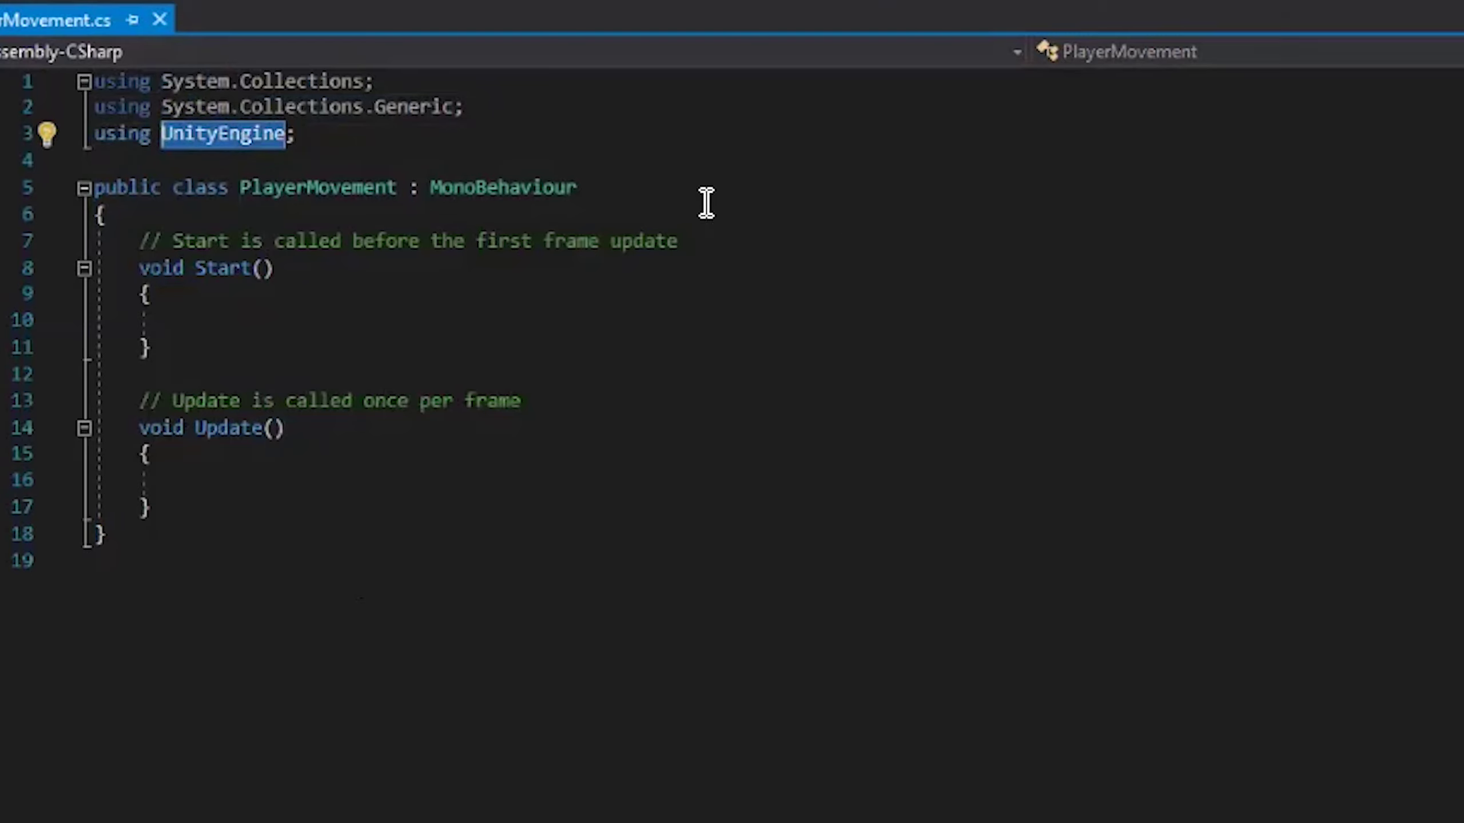
- Examine the PlayerMovement class declaration with its MonoBehaviour base class, and the Start method
click(438, 347)
drag(99, 179, 634, 184)
click(657, 222)
click(644, 186)
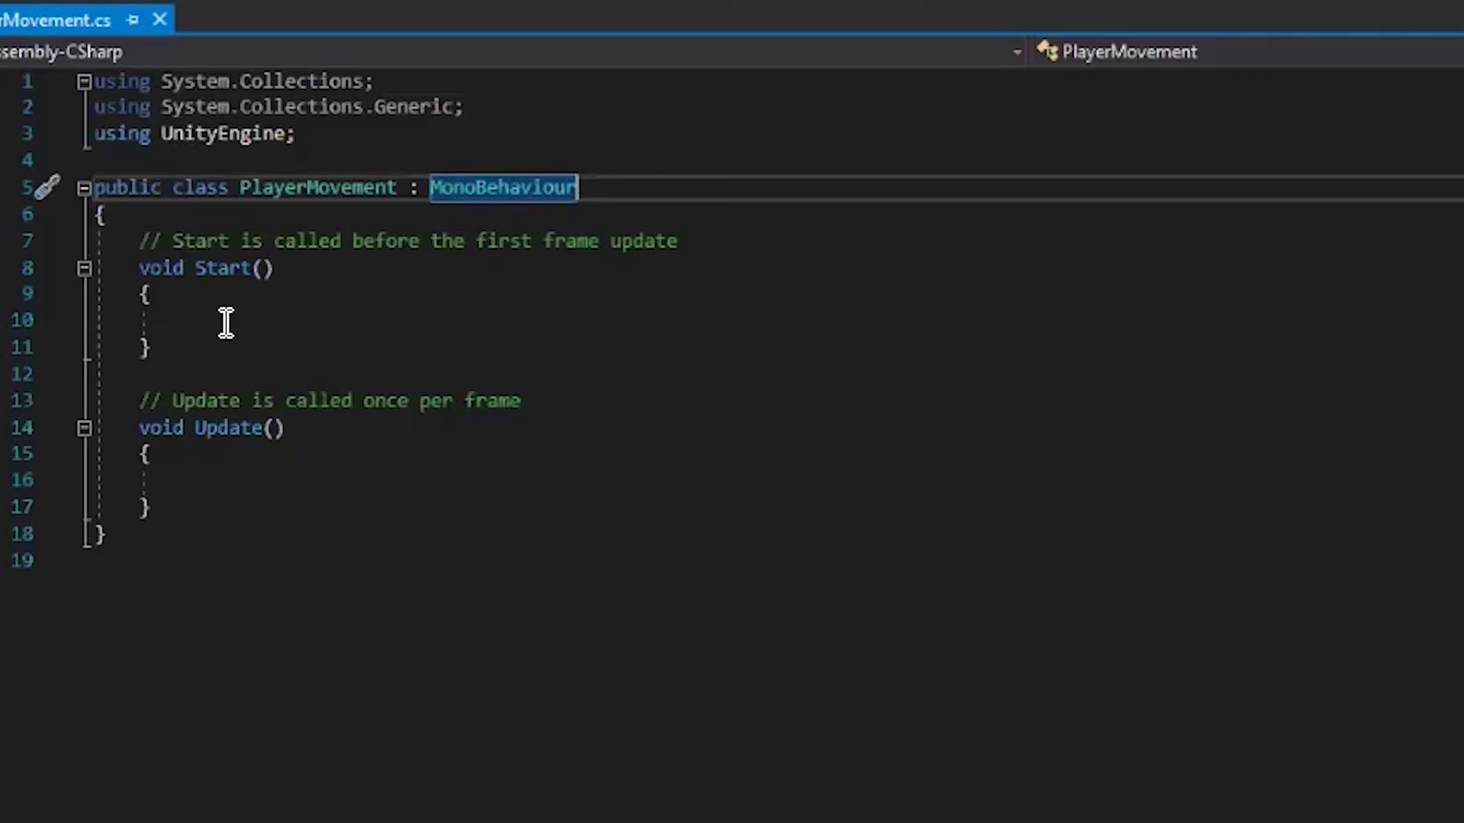
click(271, 323)
drag(236, 342, 145, 252)
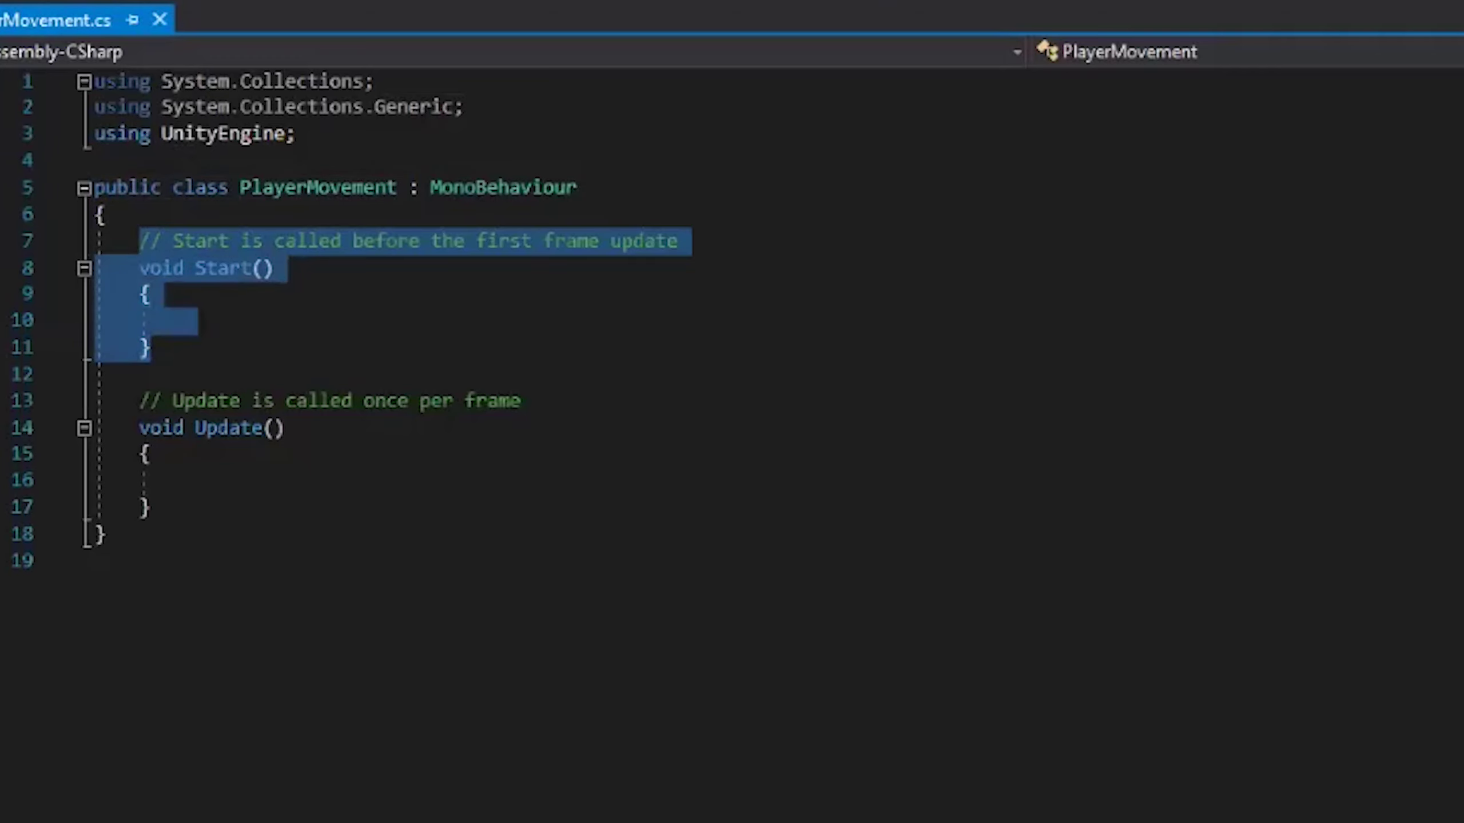